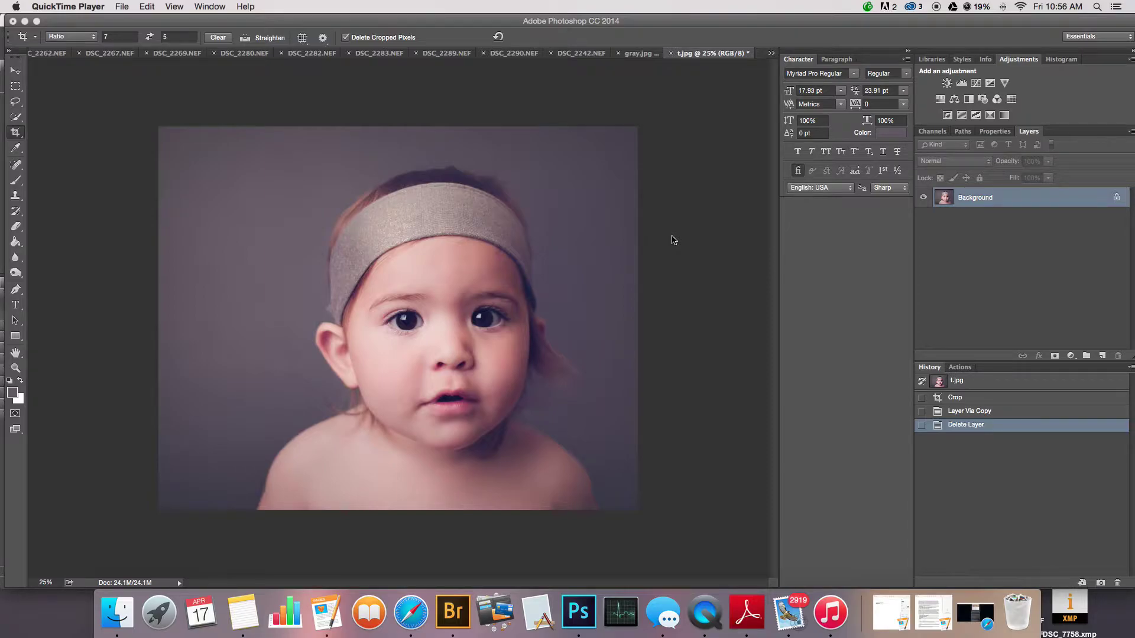
# - Revert t.jpg to its opening snapshot in History, discarding the crop and layer edits
pyautogui.click(965, 387)
pyautogui.click(961, 381)
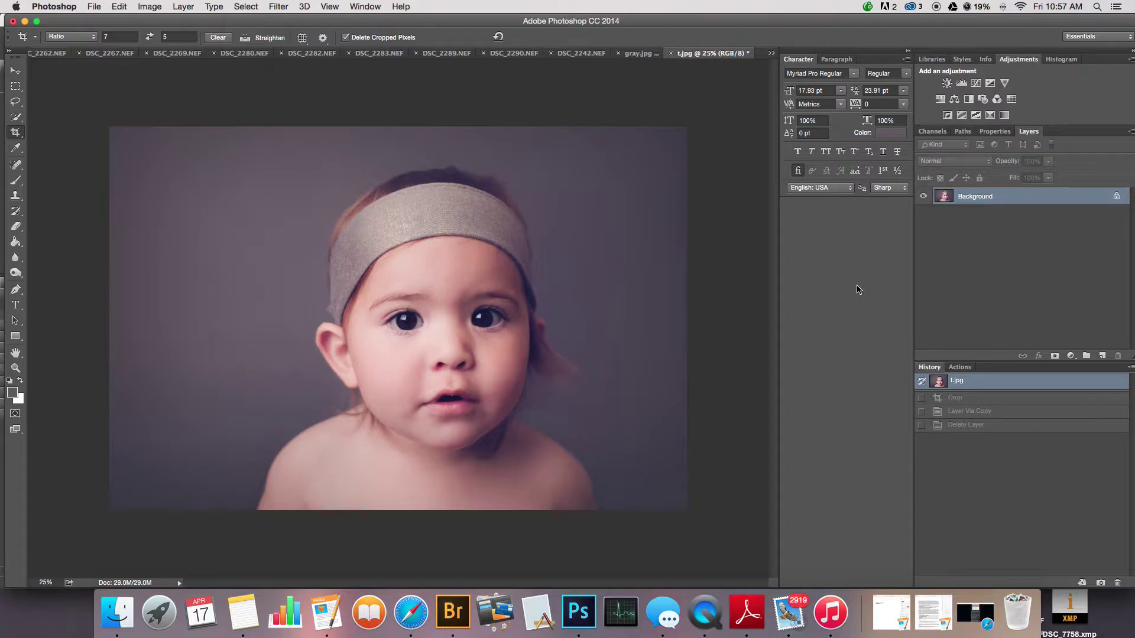
# - Duplicate the Background onto Layer 1 with Cmd+J, zooming in on the face and back out
pyautogui.press('super+j')
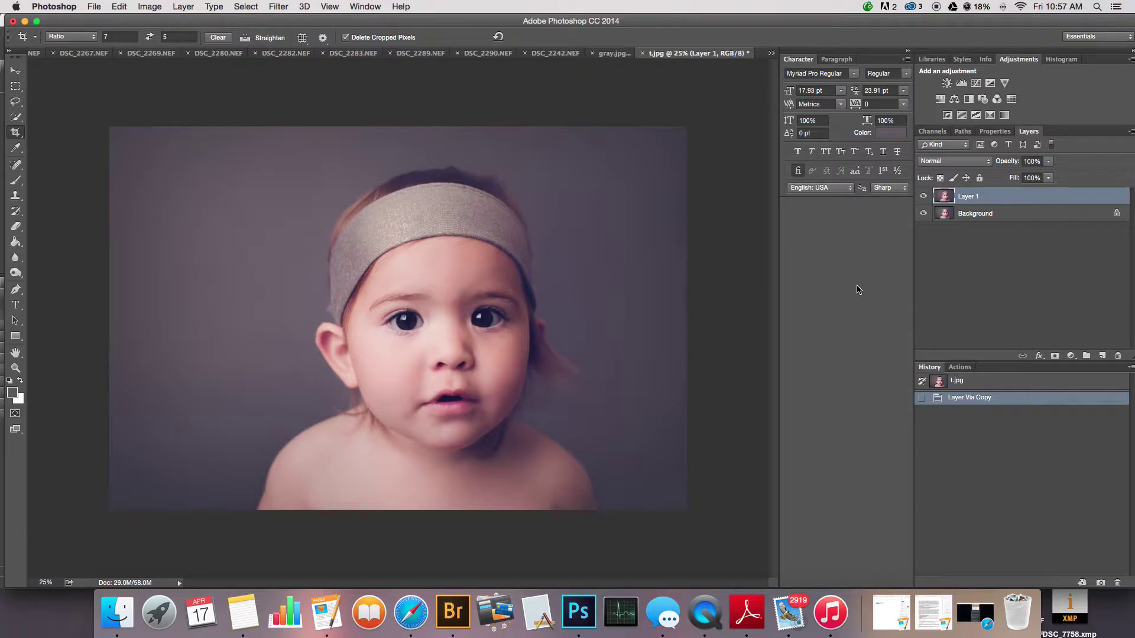
pyautogui.press('super+equal')
pyautogui.press('super+equal')
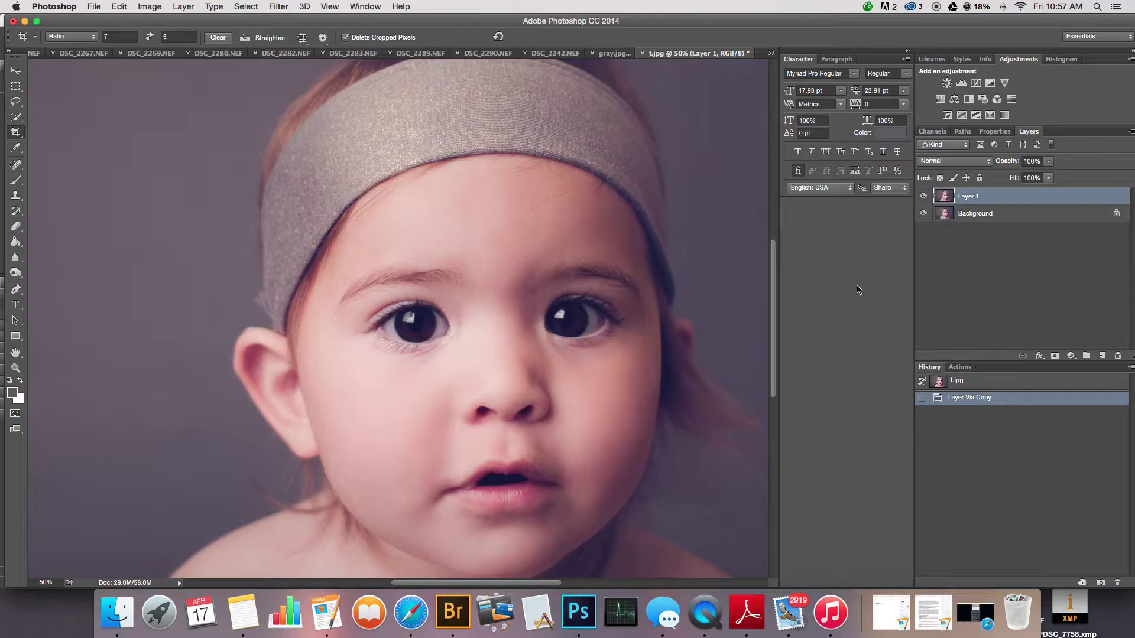
pyautogui.press('super+equal')
pyautogui.press('super+equal')
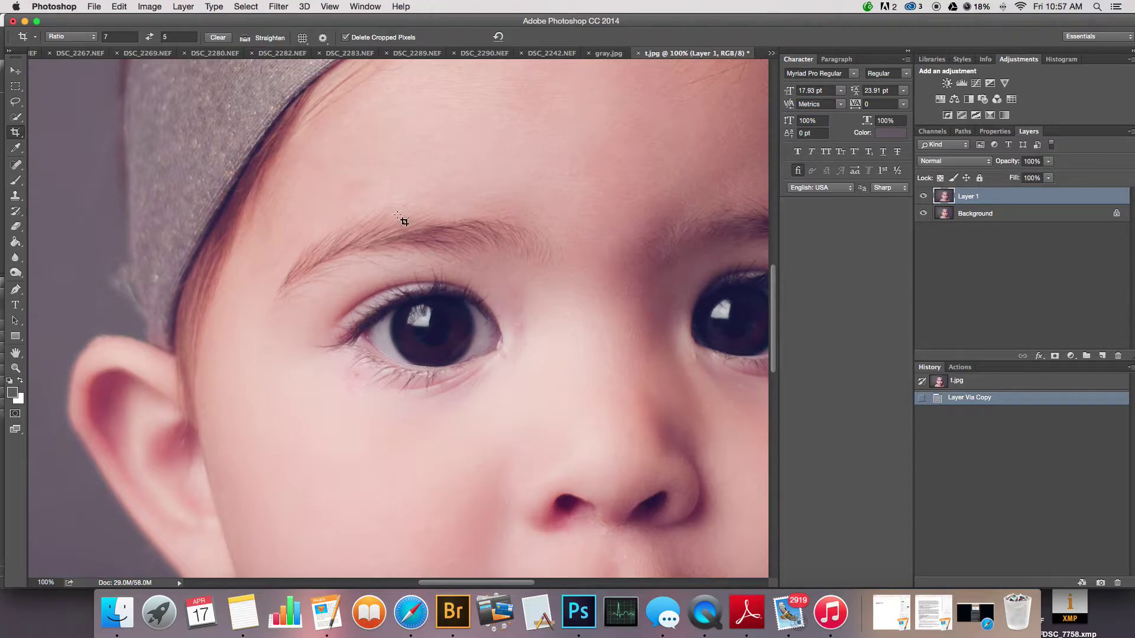
pyautogui.click(278, 7)
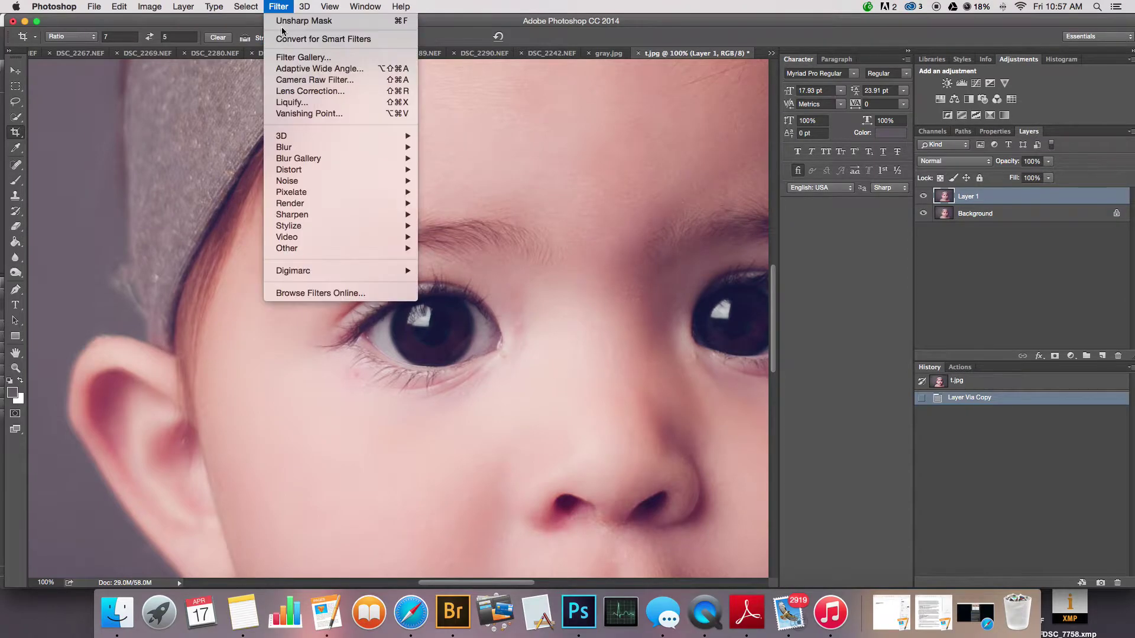
pyautogui.click(282, 33)
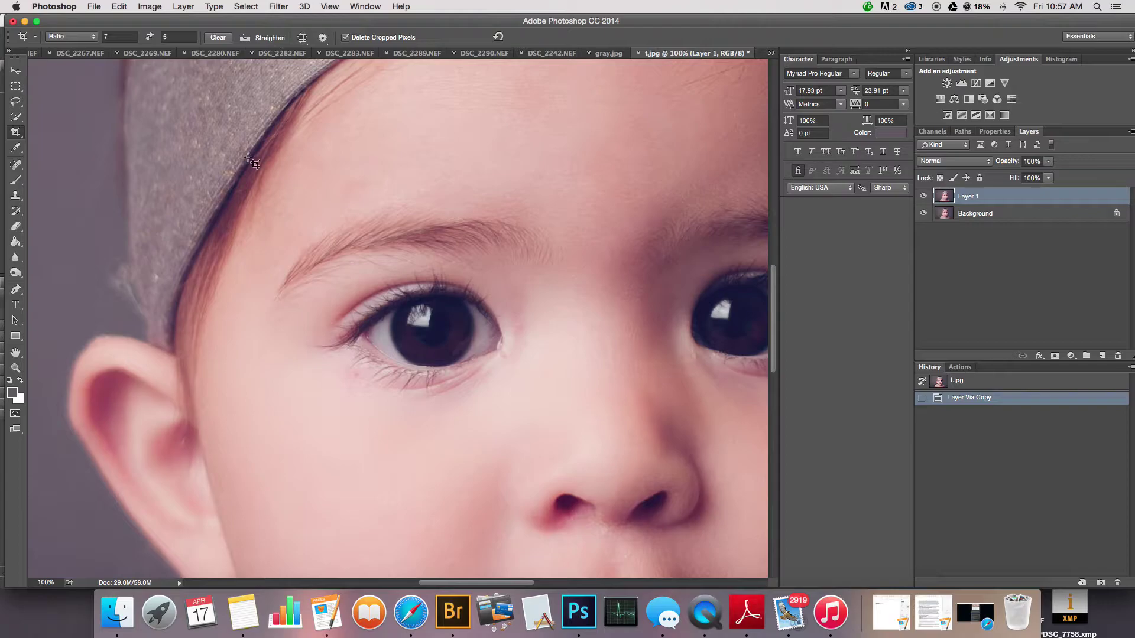
pyautogui.press('super+minus')
pyautogui.press('super+minus')
pyautogui.press('super+minus')
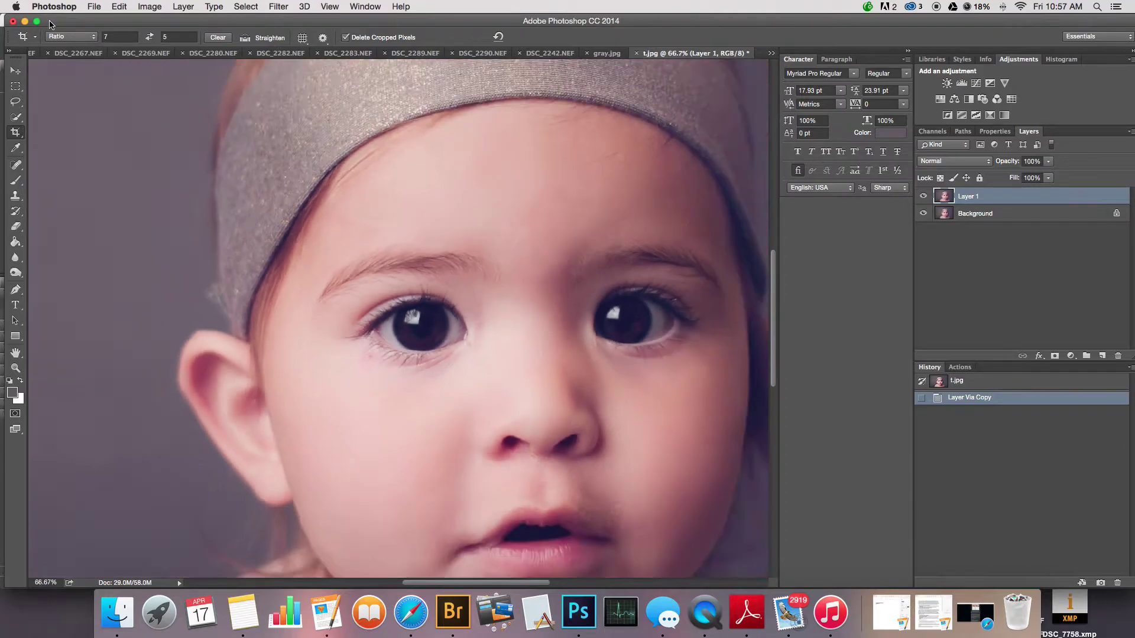
pyautogui.press('super+minus')
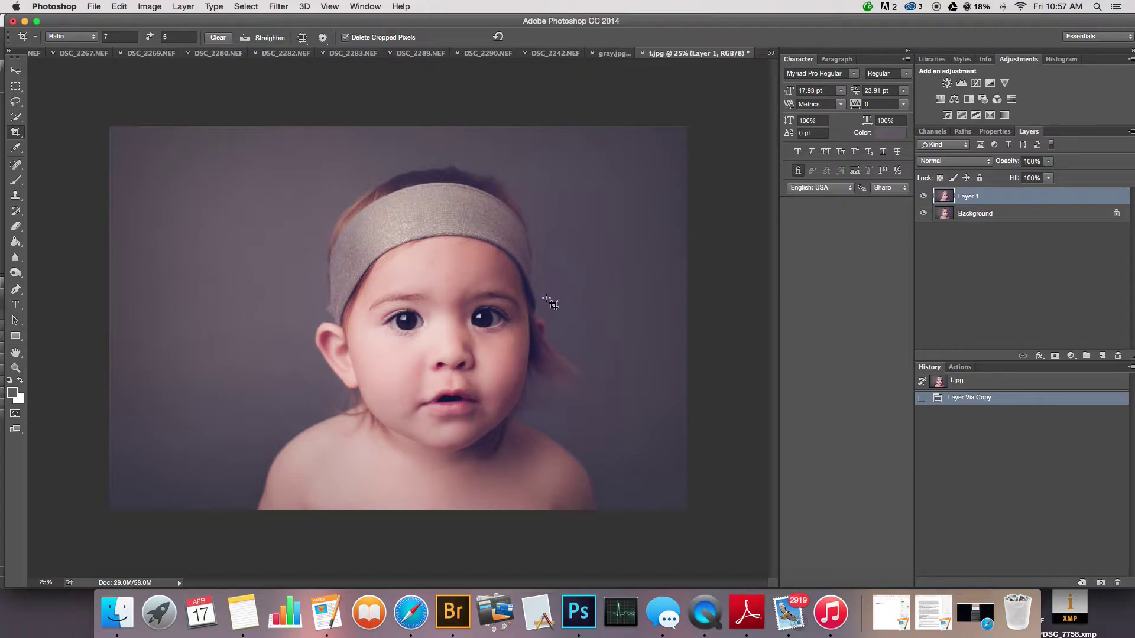
# - Enter an 11 by 15 crop ratio, swap it to 15:11 landscape, and commit the crop
pyautogui.click(70, 38)
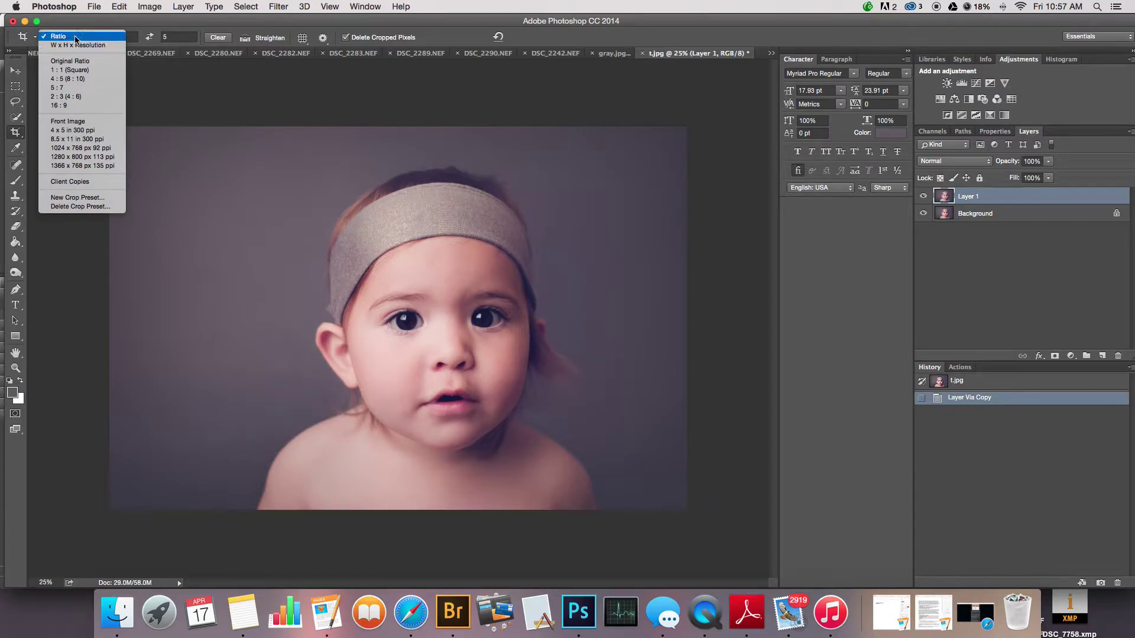
pyautogui.click(68, 36)
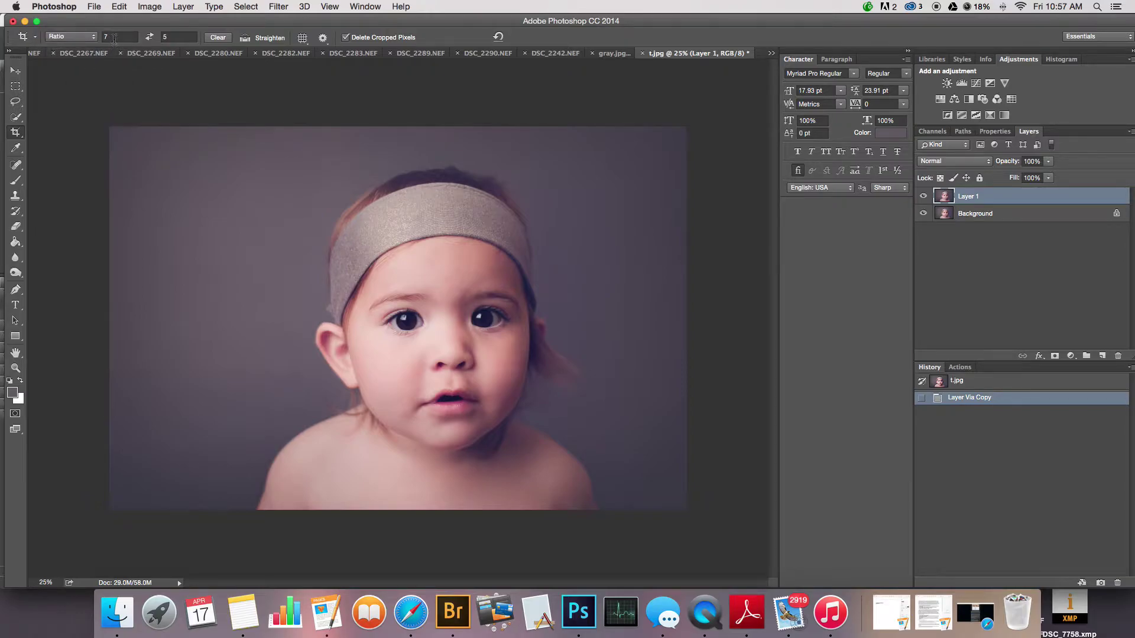
pyautogui.doubleClick(115, 38)
pyautogui.write('11')
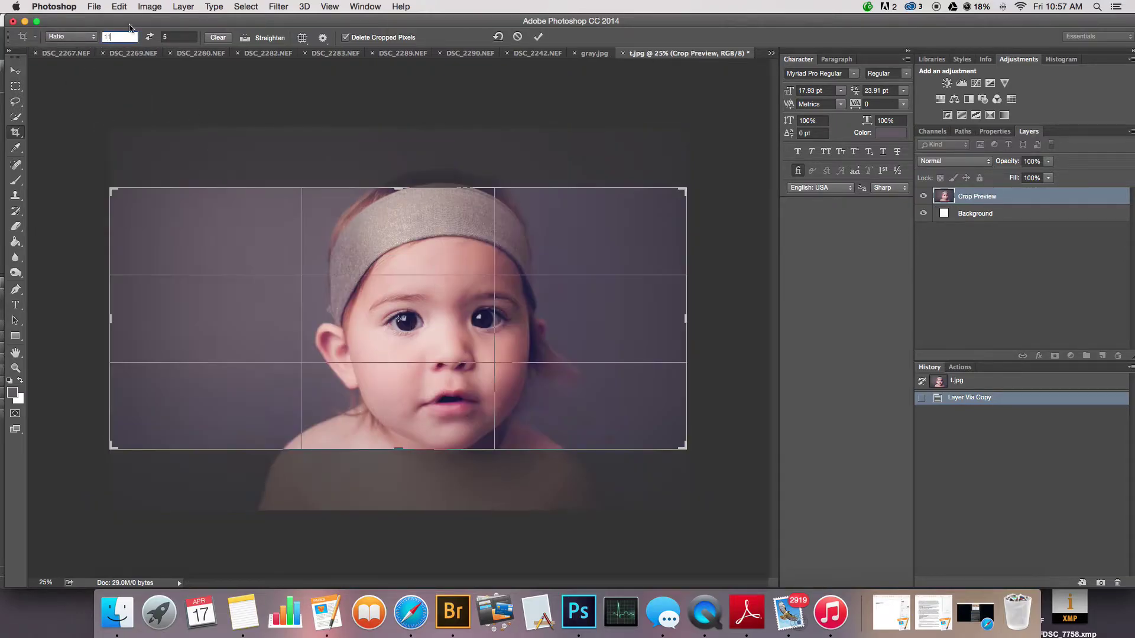
pyautogui.click(177, 36)
pyautogui.write('15')
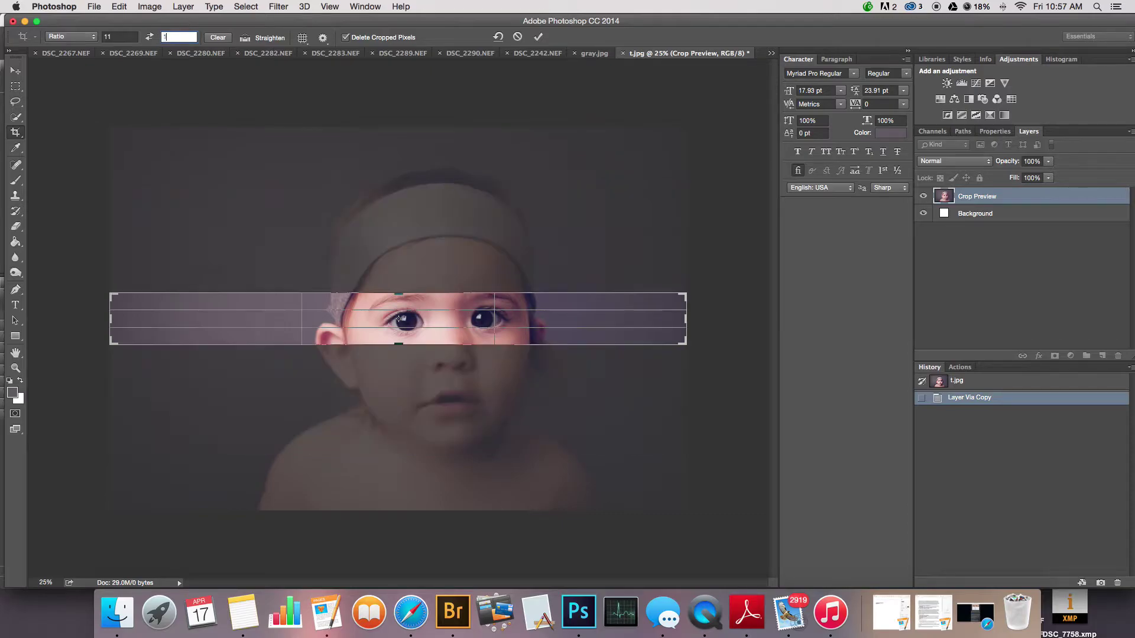
pyautogui.click(149, 37)
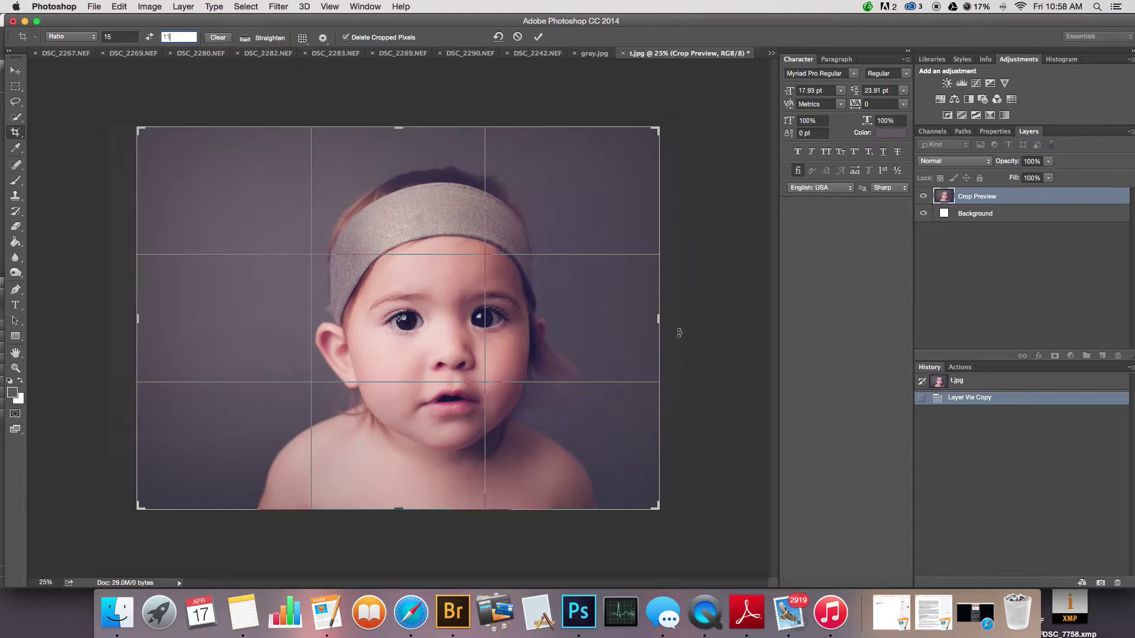
pyautogui.press('Return')
pyautogui.press('Return')
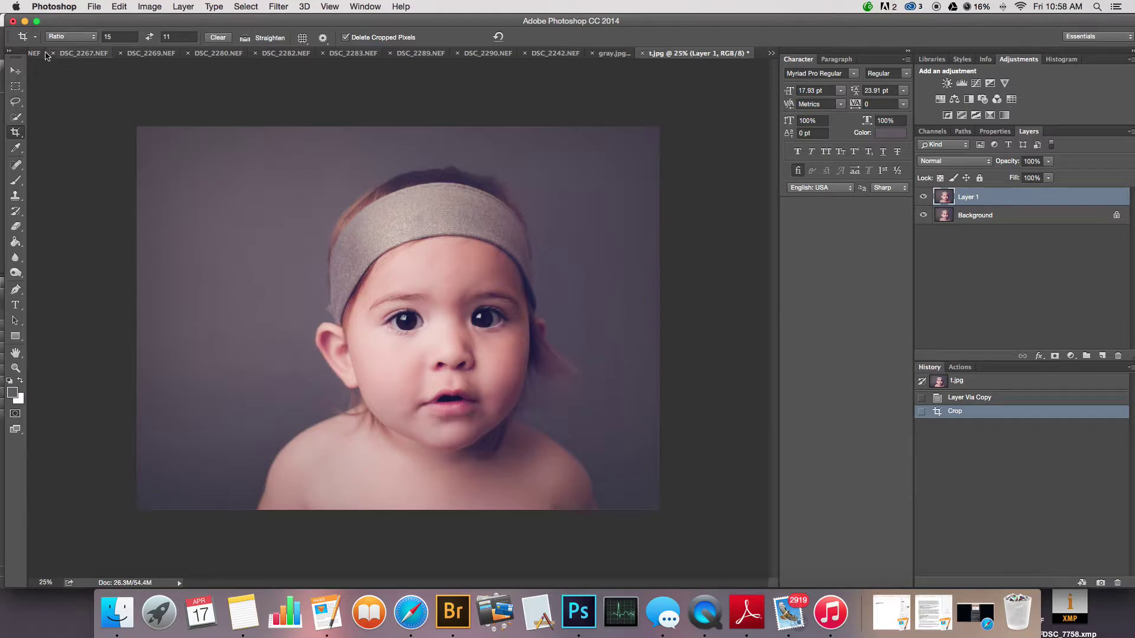
pyautogui.click(62, 37)
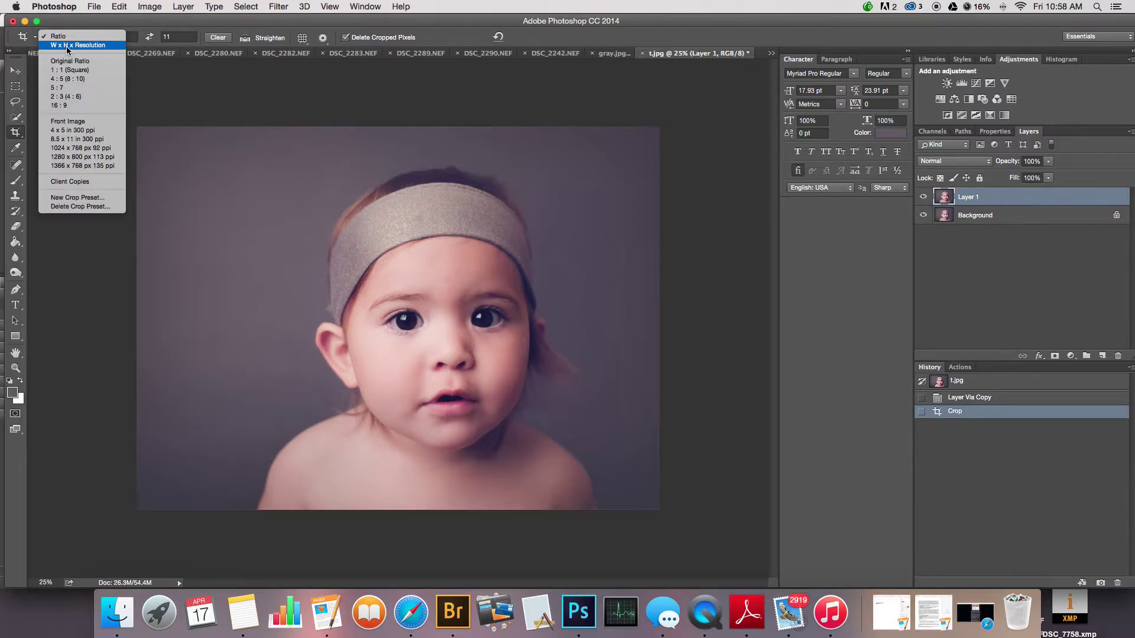
pyautogui.click(59, 36)
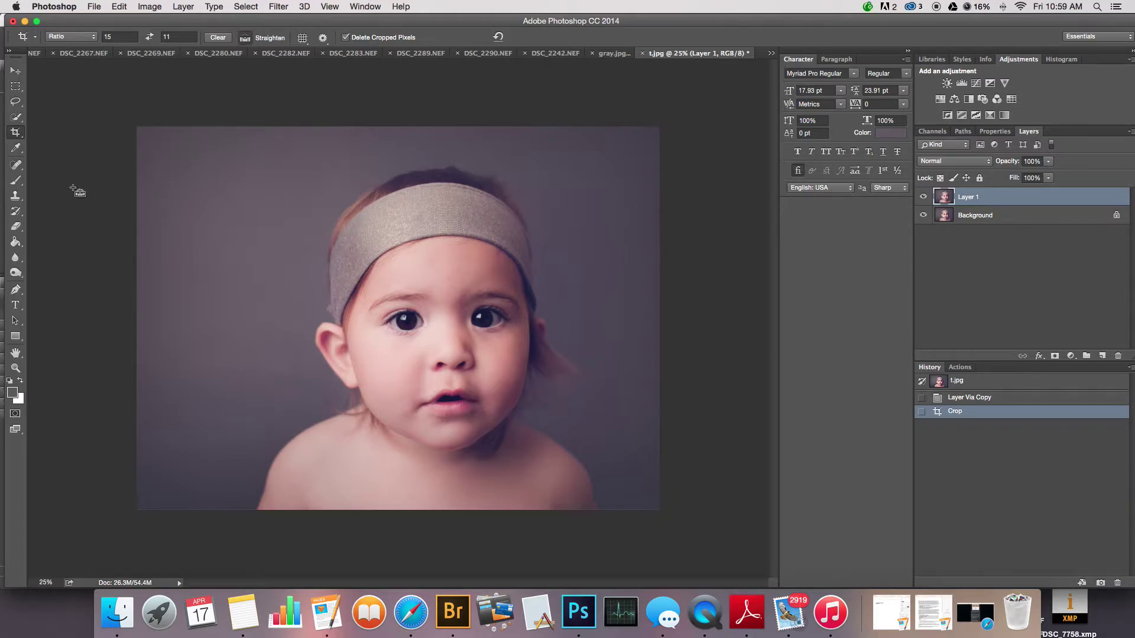
pyautogui.press('super+equal')
pyautogui.press('super+equal')
pyautogui.press('super+equal')
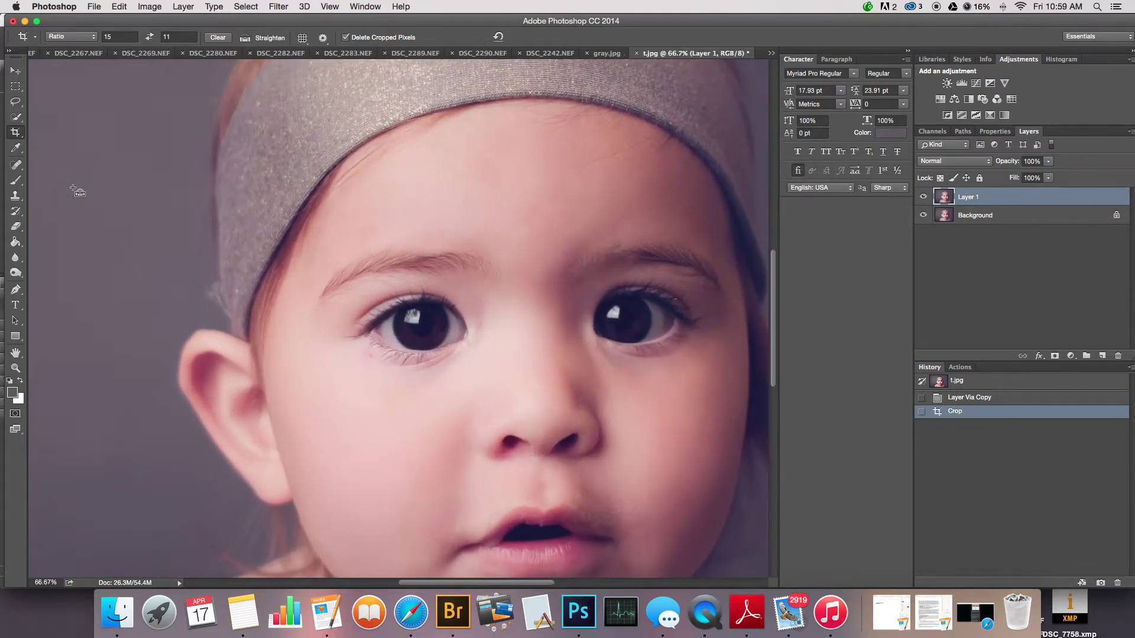
pyautogui.press('super+equal')
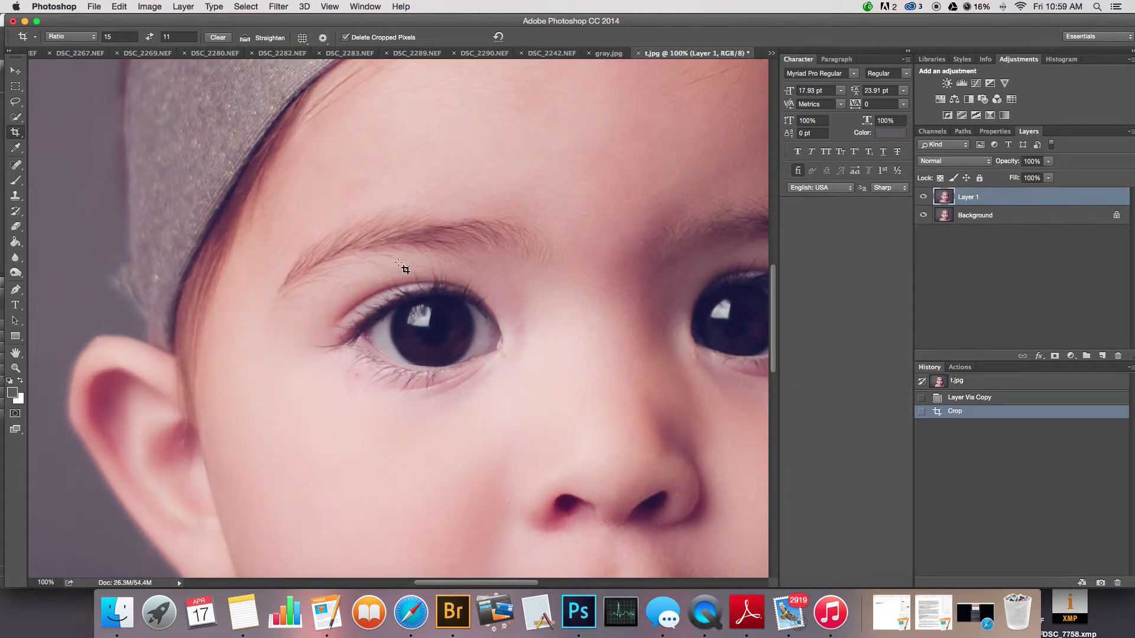
# - Open Filter > Sharpen > Unsharp Mask on Layer 1 and toggle its preview off and on
pyautogui.click(279, 7)
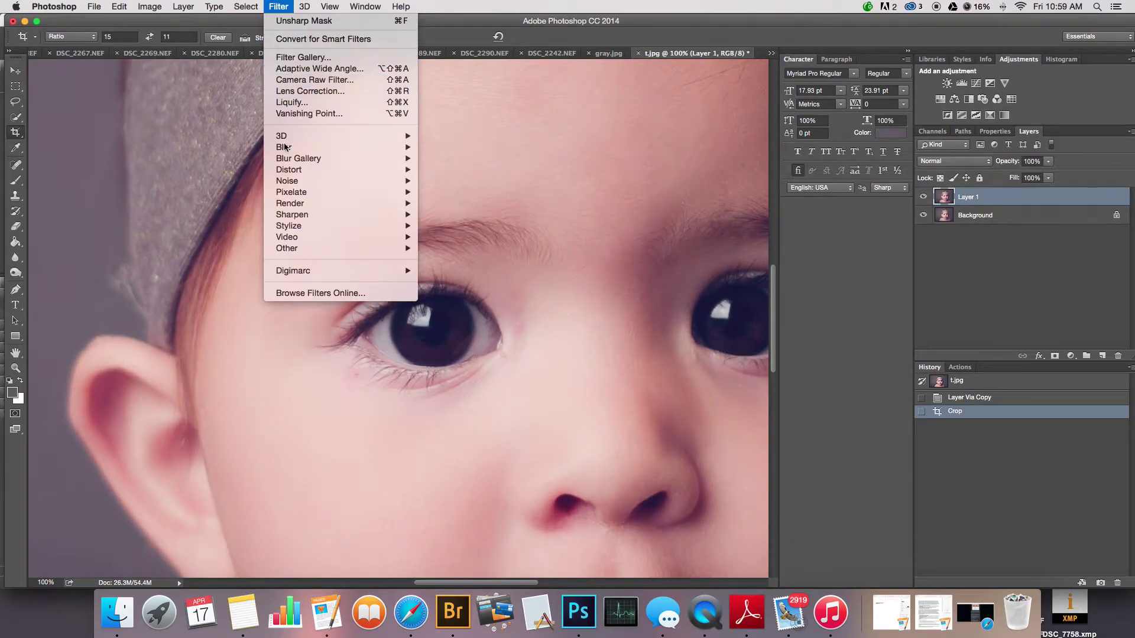
pyautogui.moveTo(402, 214)
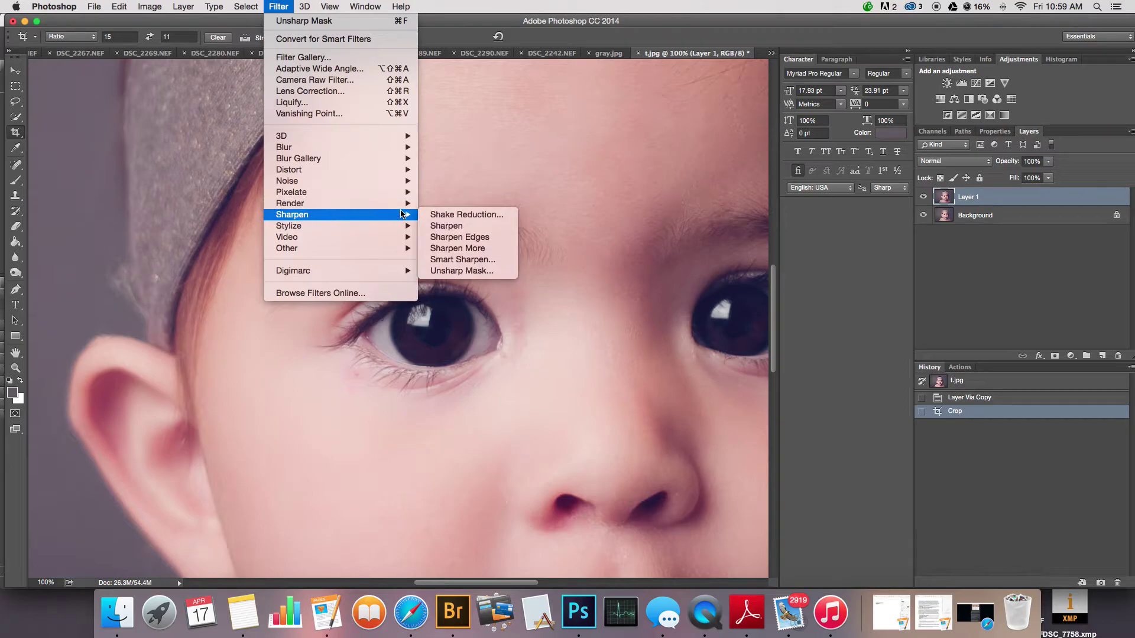
pyautogui.click(458, 271)
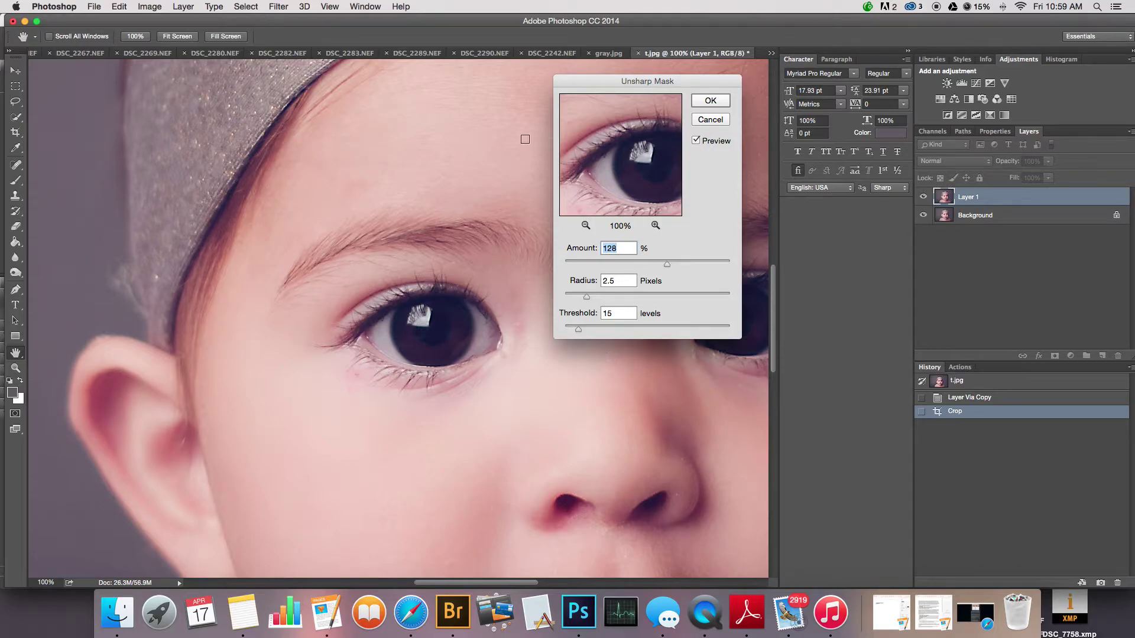
pyautogui.click(696, 141)
pyautogui.click(704, 143)
# - Try Unsharp Mask radii of 7.4 and 13.8 pixels, then settle on 2.4 pixels
pyautogui.moveTo(587, 297); pyautogui.dragTo(619, 296)
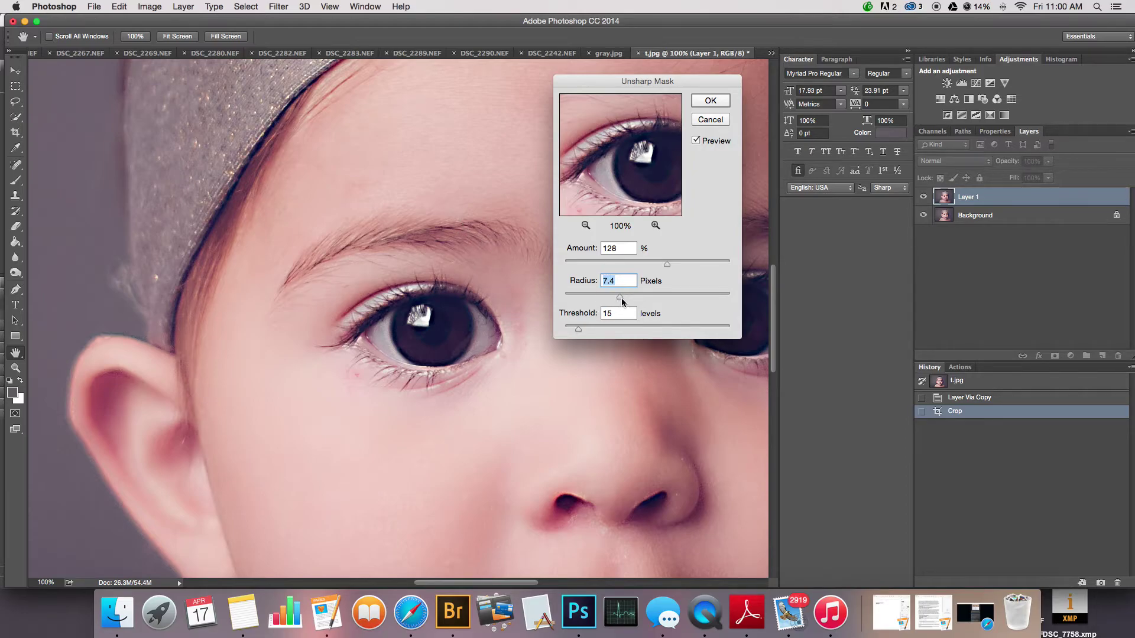
pyautogui.moveTo(622, 298); pyautogui.dragTo(556, 297)
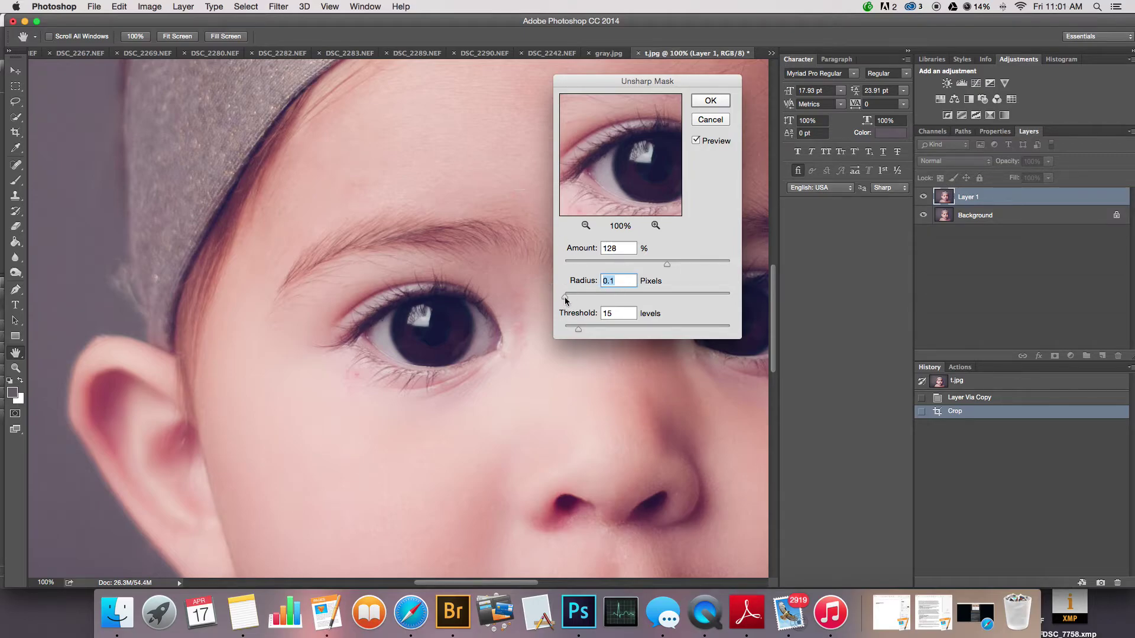
pyautogui.moveTo(565, 297); pyautogui.dragTo(584, 297)
pyautogui.moveTo(774, 315); pyautogui.dragTo(755, 279)
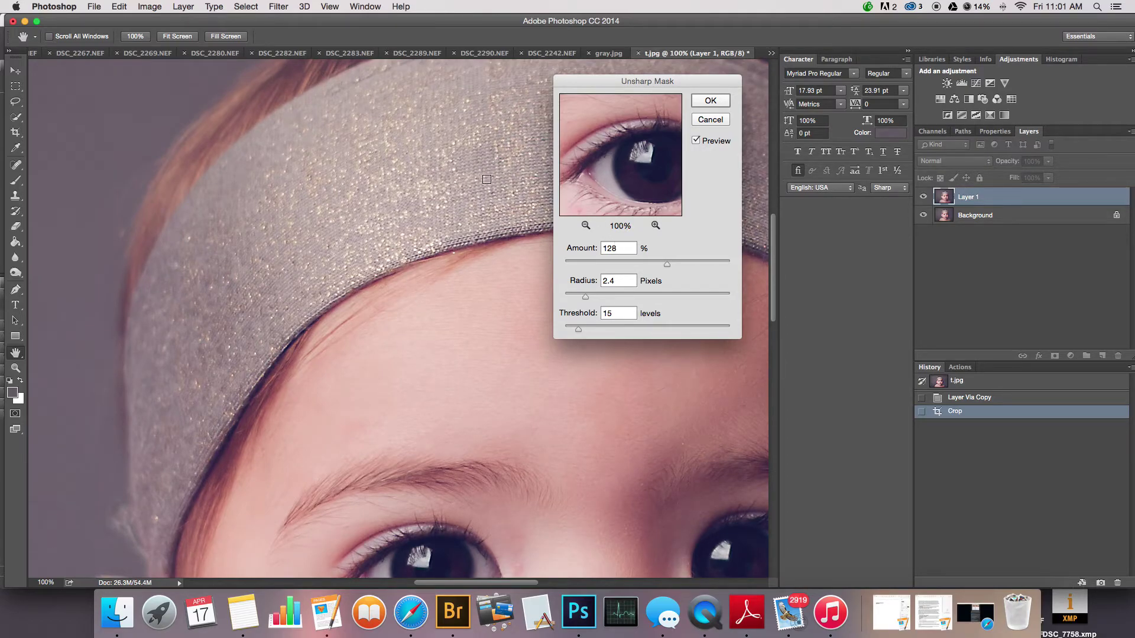
pyautogui.press('super+minus')
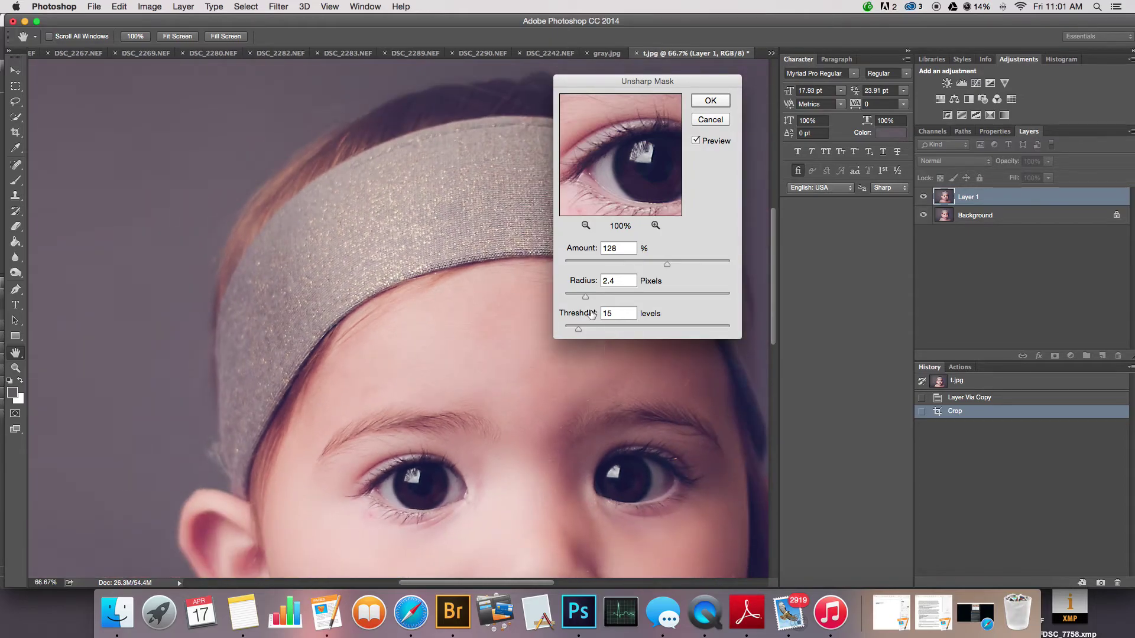
pyautogui.press('super+plus')
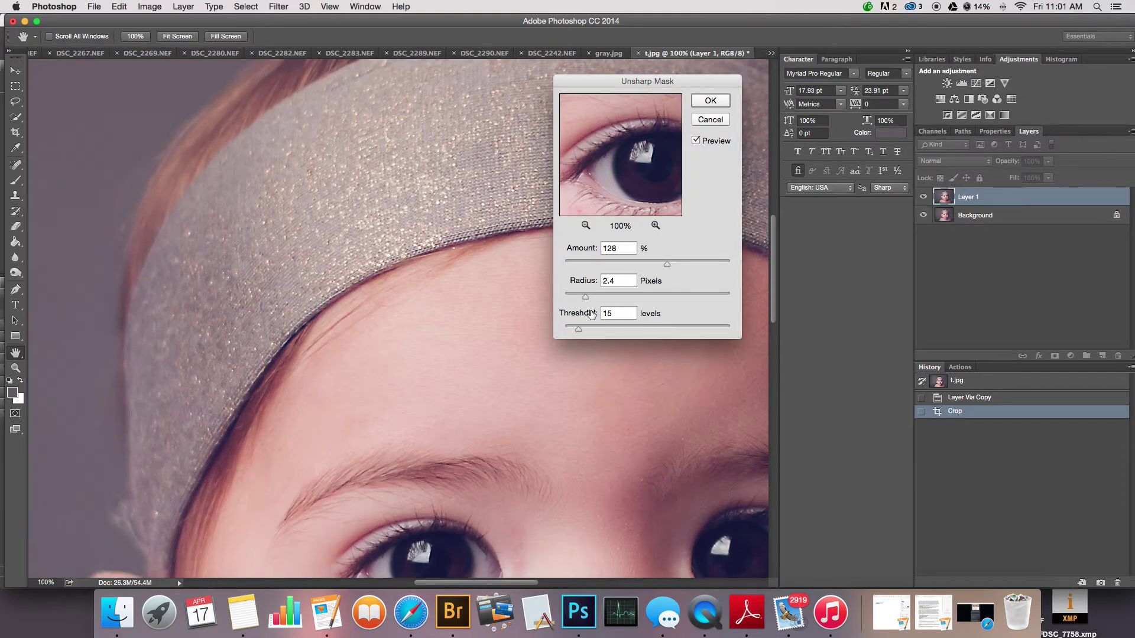
pyautogui.press('super+minus')
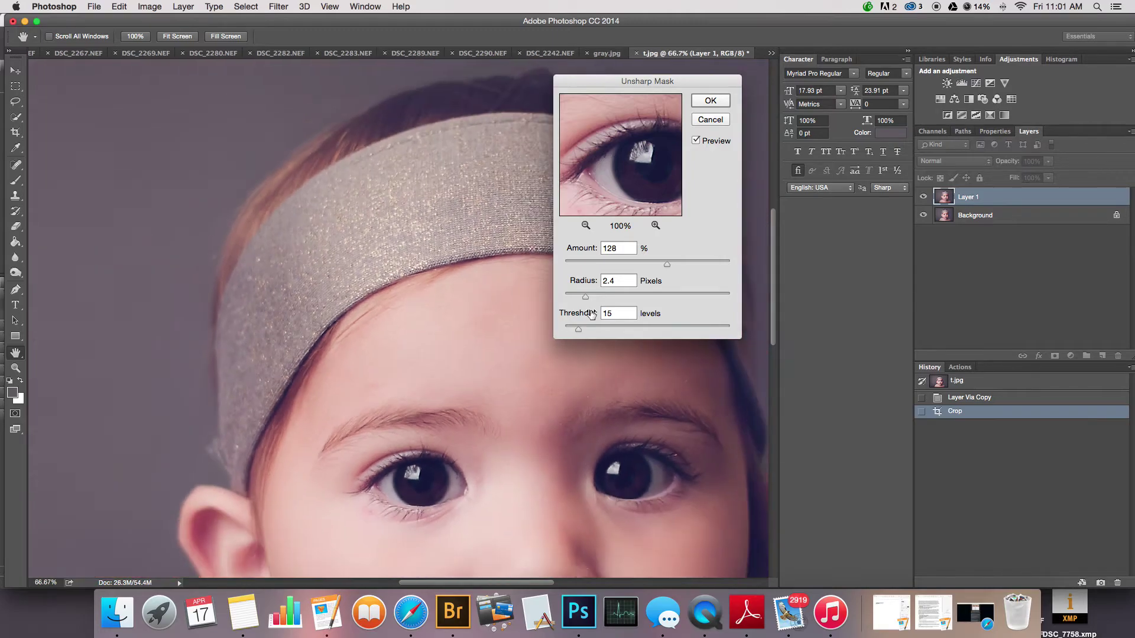
pyautogui.press('super+plus')
# - Drop the Unsharp Mask threshold to 0, inspect the headband at 100%, then raise it to 18 levels
pyautogui.press('super+minus')
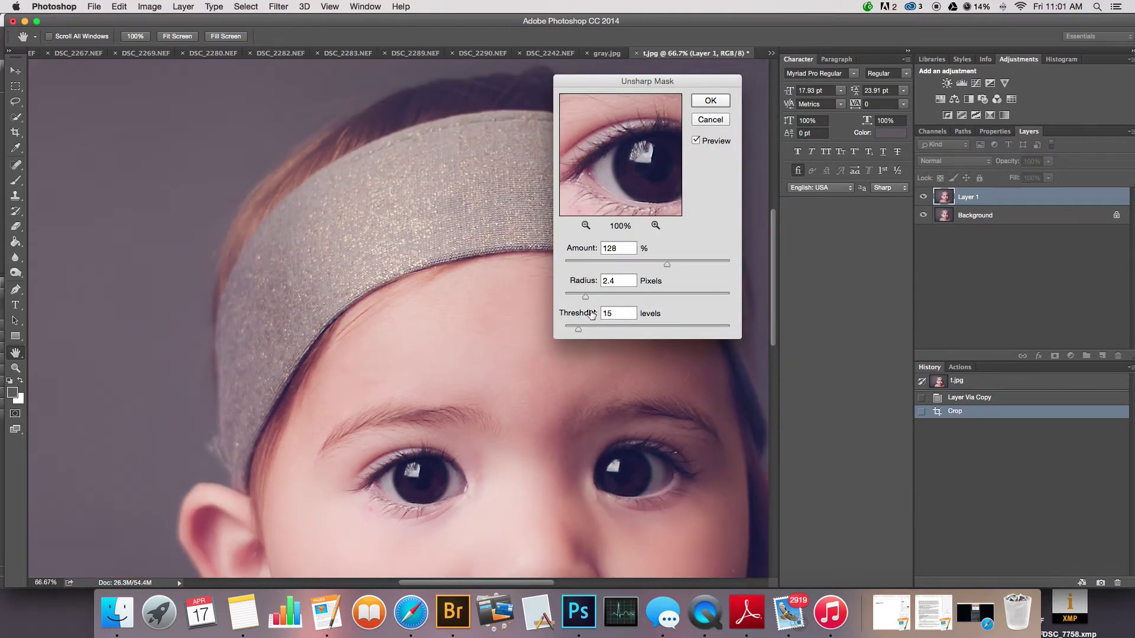
pyautogui.press('super+minus')
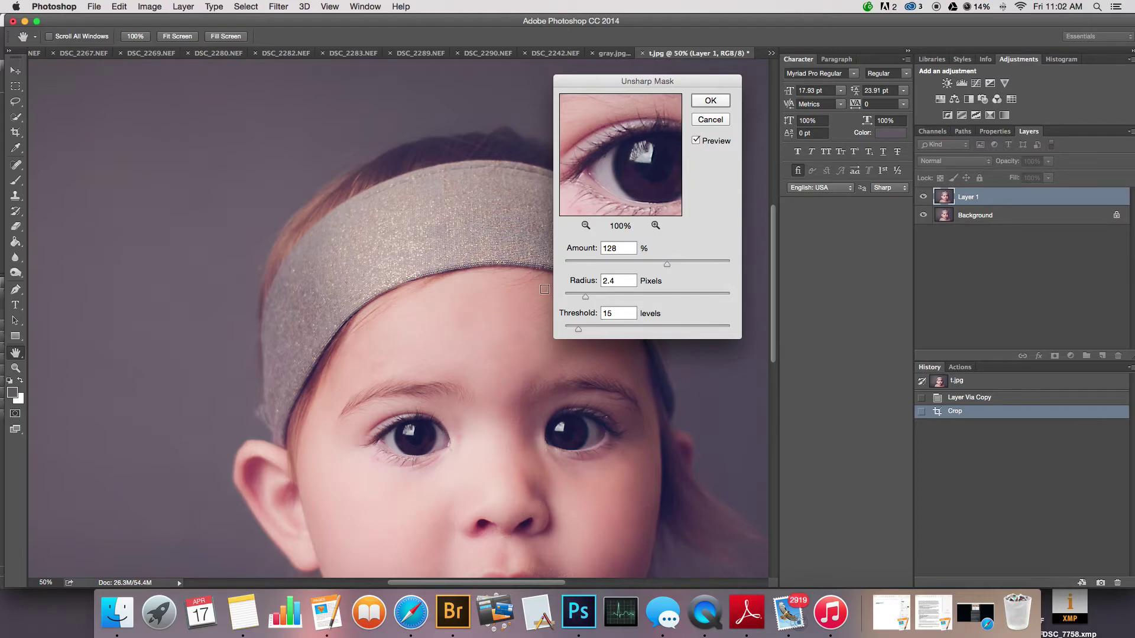
pyautogui.moveTo(579, 333); pyautogui.dragTo(553, 331)
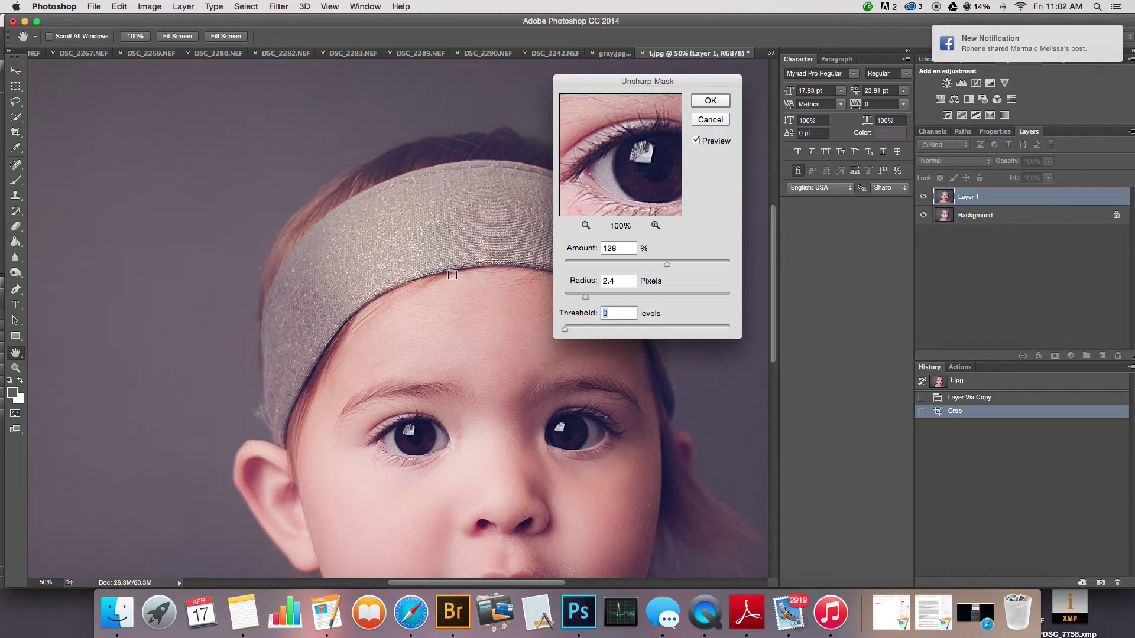
pyautogui.keyDown('super'); pyautogui.click(453, 275); pyautogui.keyUp('super')
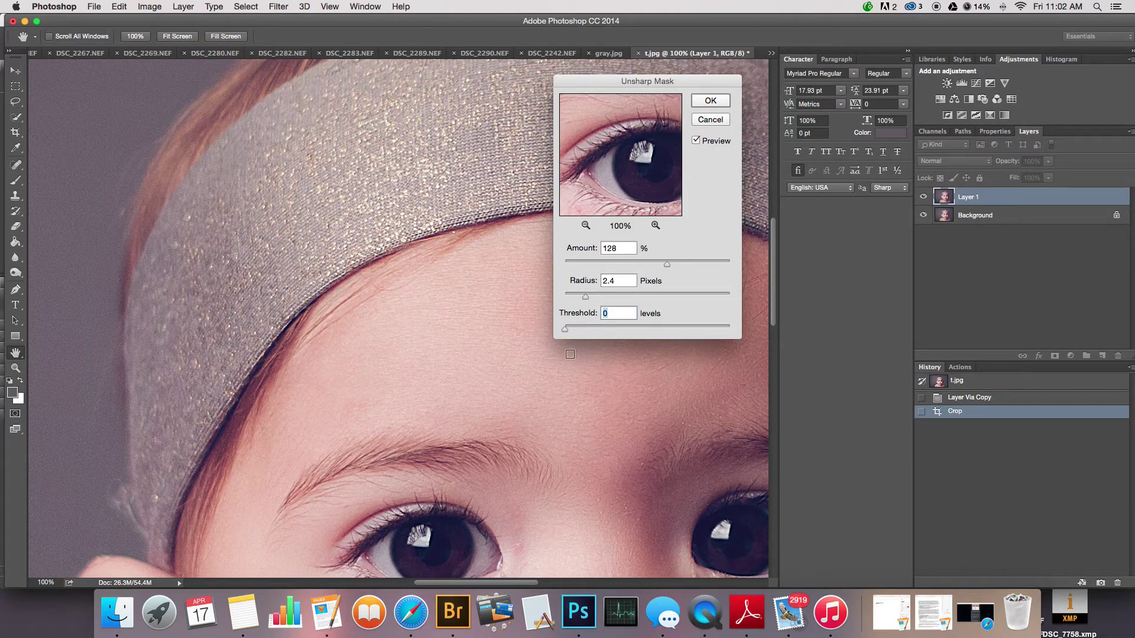
pyautogui.moveTo(565, 329); pyautogui.dragTo(578, 330)
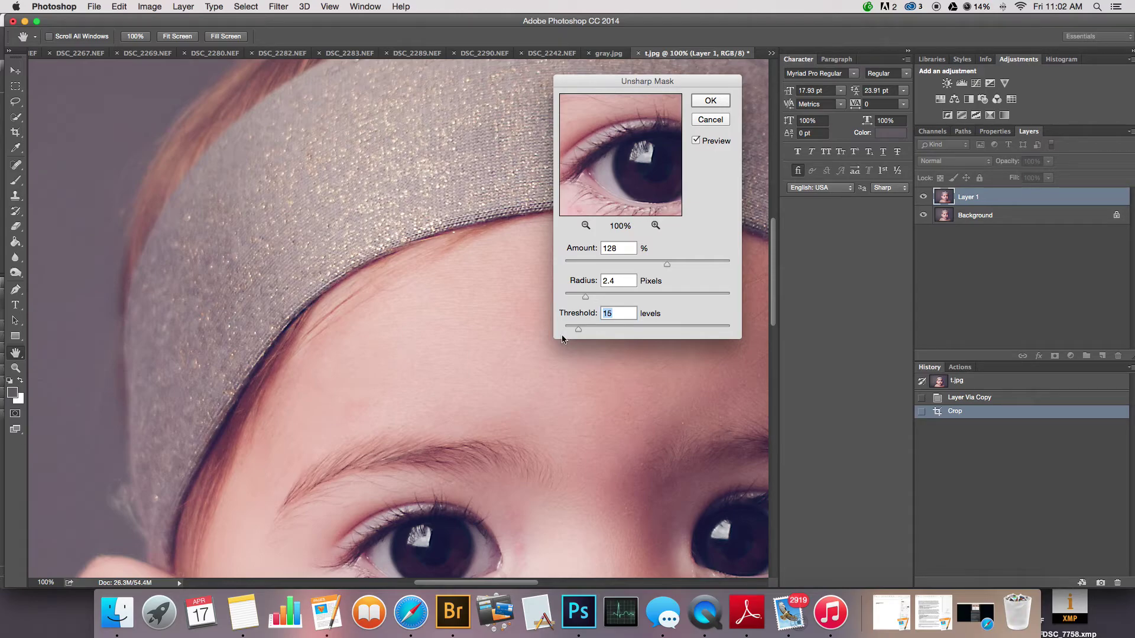
pyautogui.moveTo(578, 335); pyautogui.dragTo(584, 331)
pyautogui.moveTo(585, 334); pyautogui.dragTo(581, 334)
pyautogui.moveTo(776, 255); pyautogui.dragTo(772, 298)
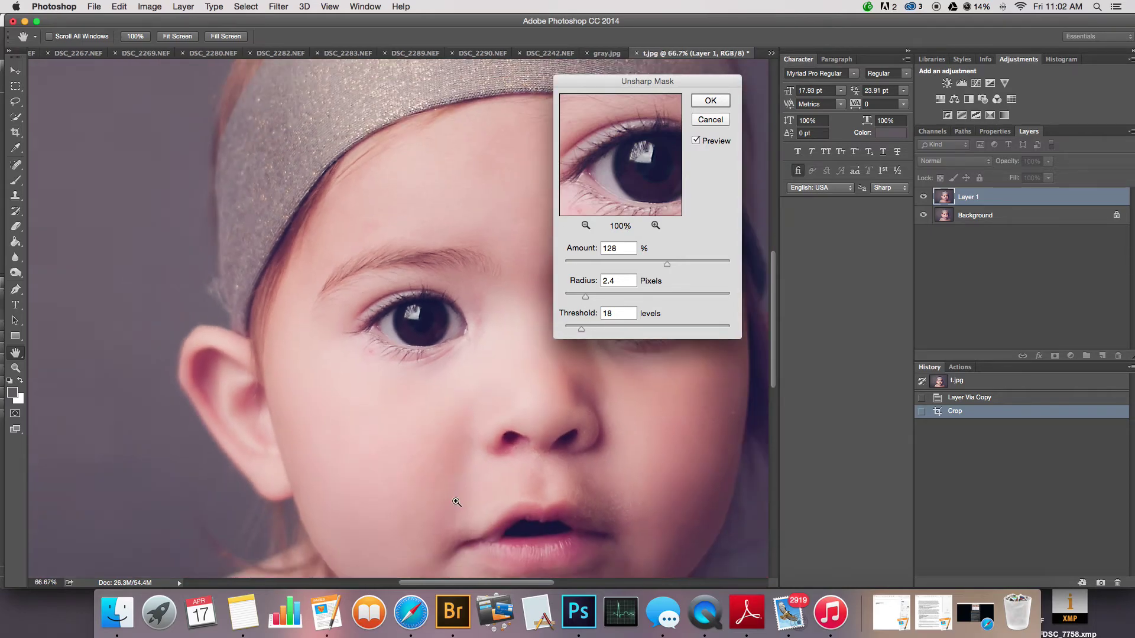
pyautogui.press('super+minus')
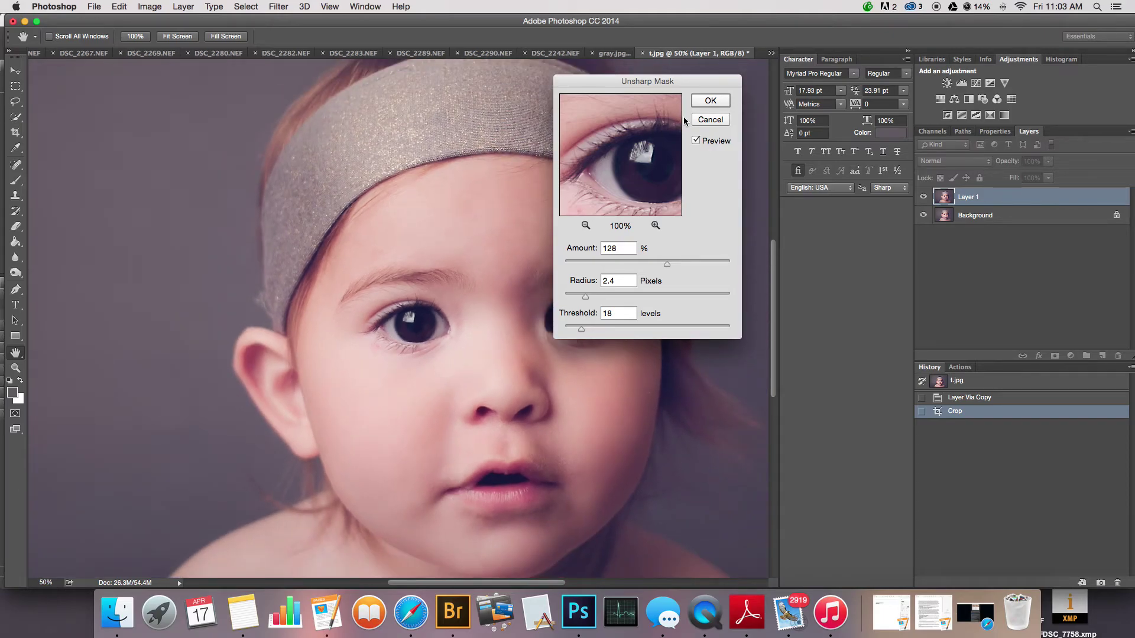
pyautogui.click(698, 141)
pyautogui.click(696, 141)
pyautogui.press('super+equal')
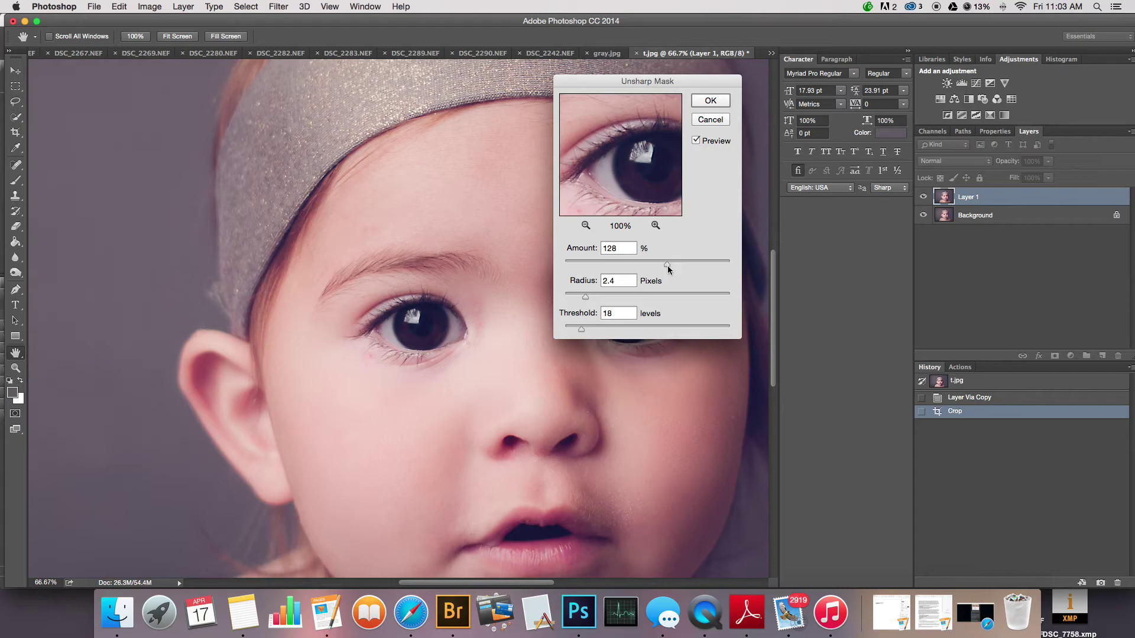
pyautogui.moveTo(667, 266); pyautogui.dragTo(736, 263)
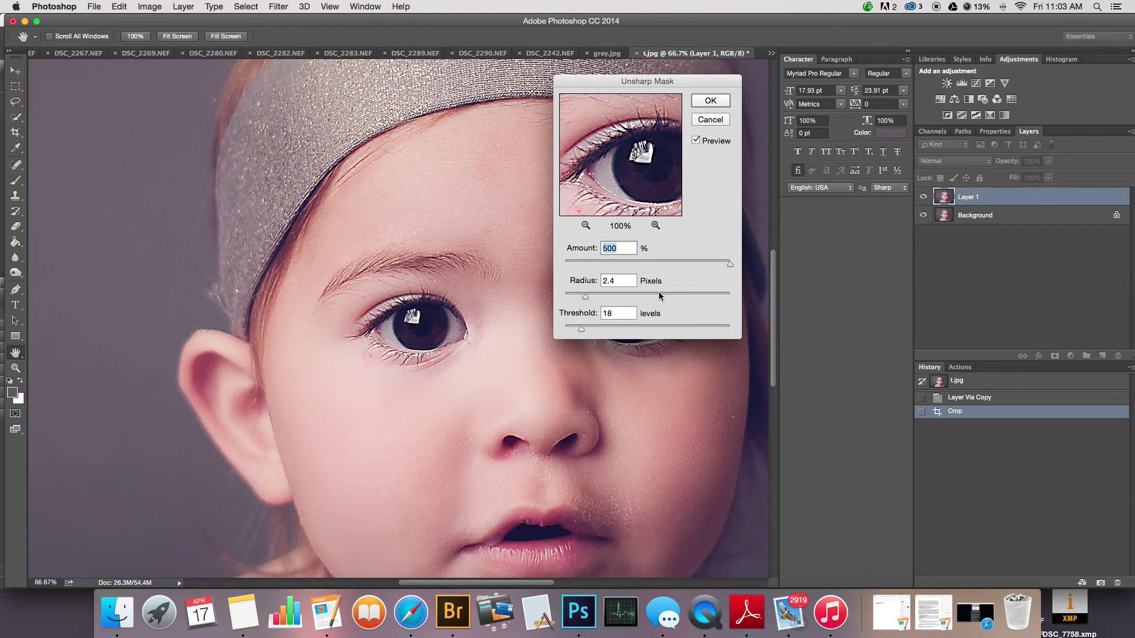
pyautogui.moveTo(726, 267); pyautogui.dragTo(666, 267)
pyautogui.click(667, 266)
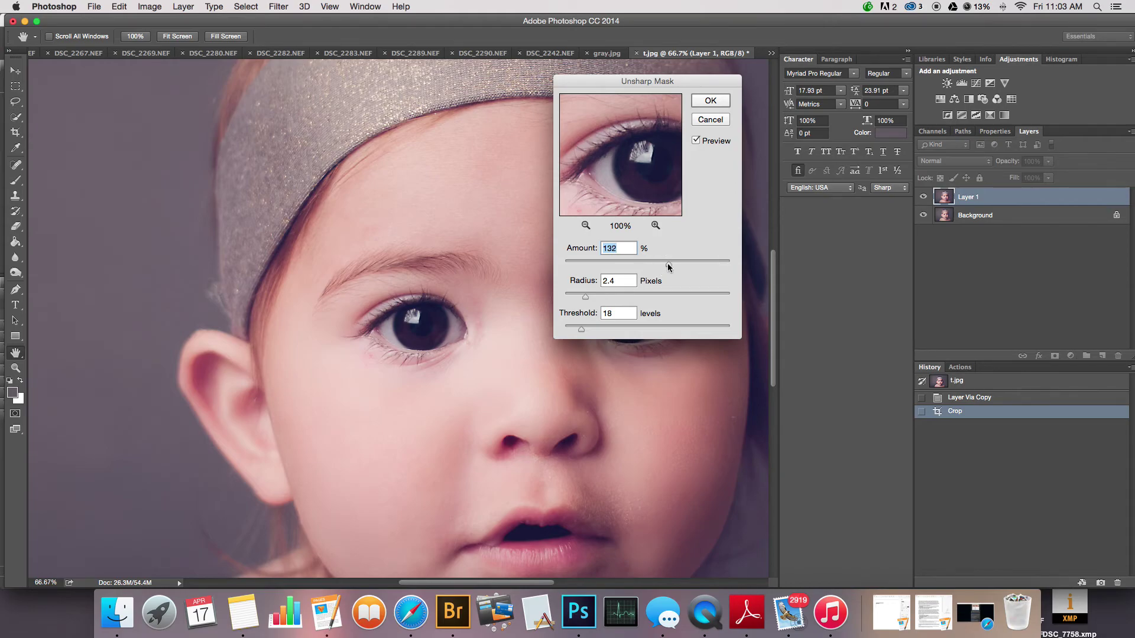
pyautogui.write('12')
# - Apply the Unsharp Mask, toggle Layer 1's visibility to compare, and adjust its opacity
pyautogui.press('Return')
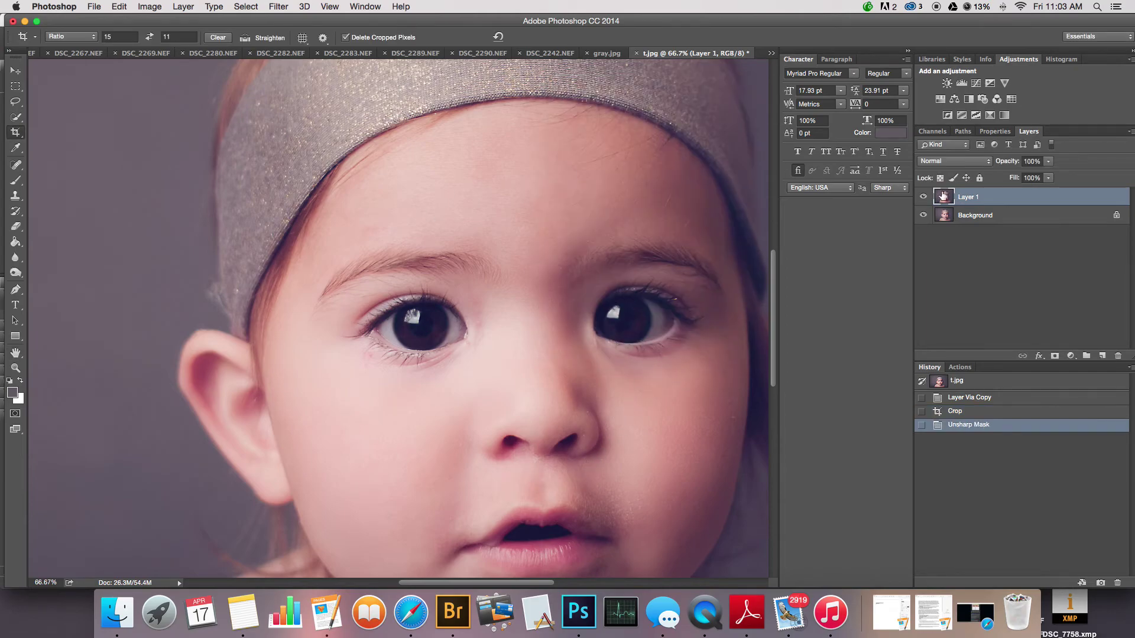
pyautogui.click(923, 197)
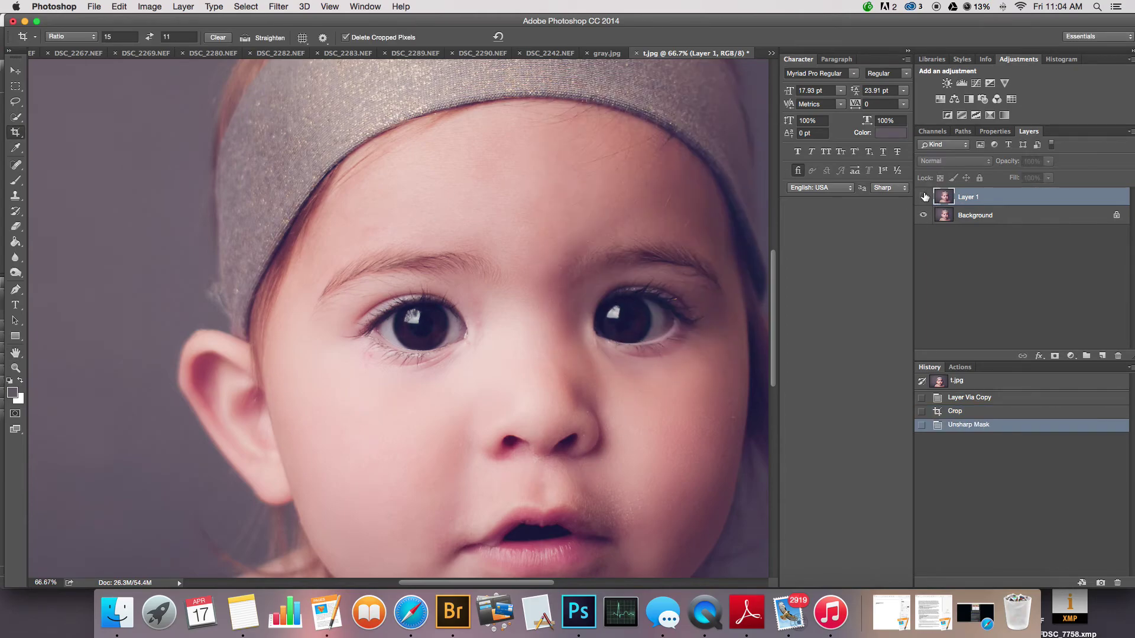
pyautogui.click(923, 197)
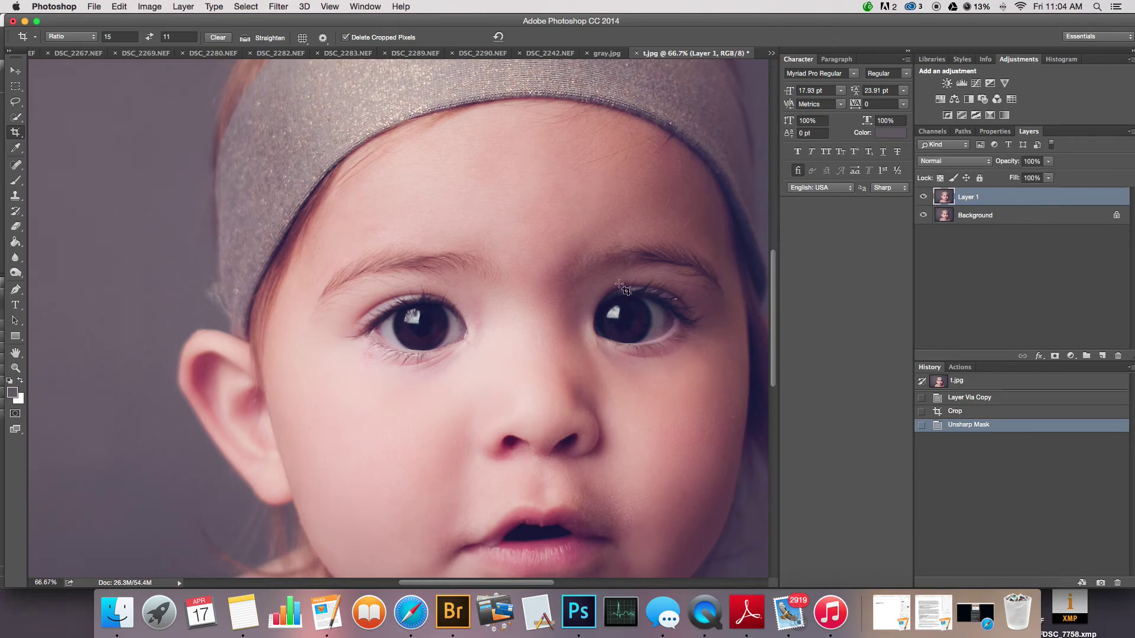
pyautogui.click(923, 197)
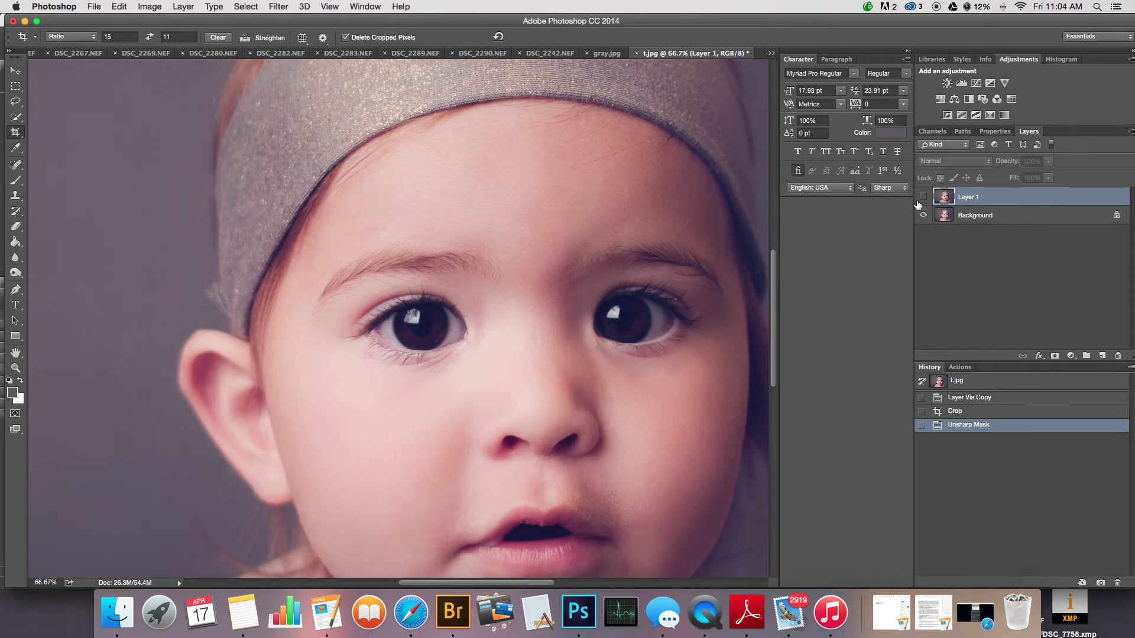
pyautogui.click(922, 197)
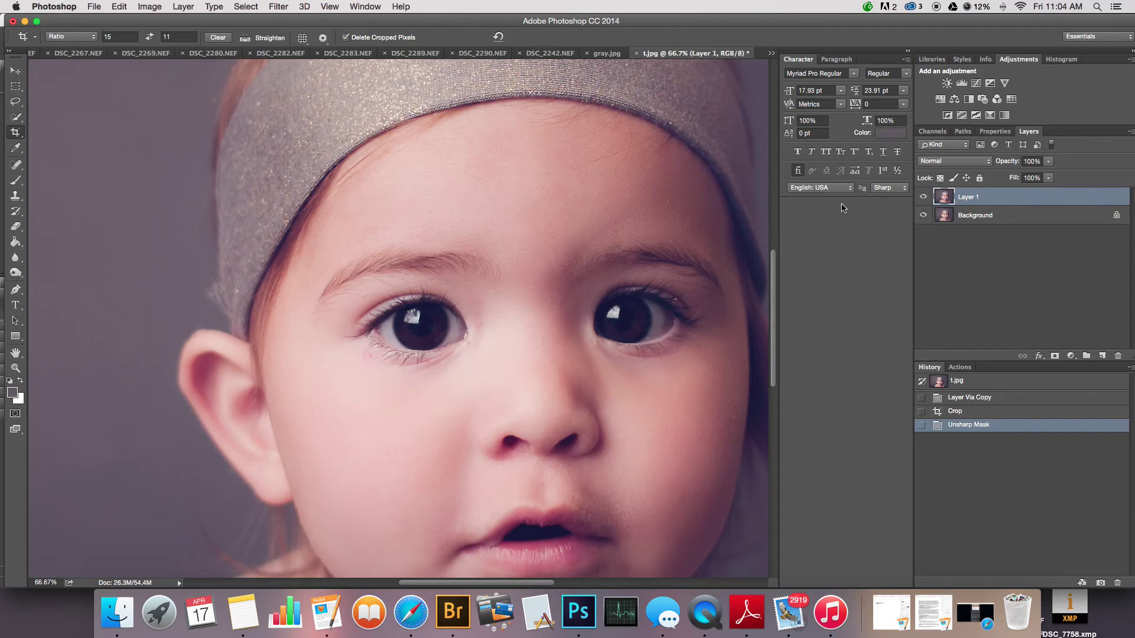
pyautogui.click(1048, 161)
pyautogui.moveTo(1051, 175); pyautogui.dragTo(1080, 183)
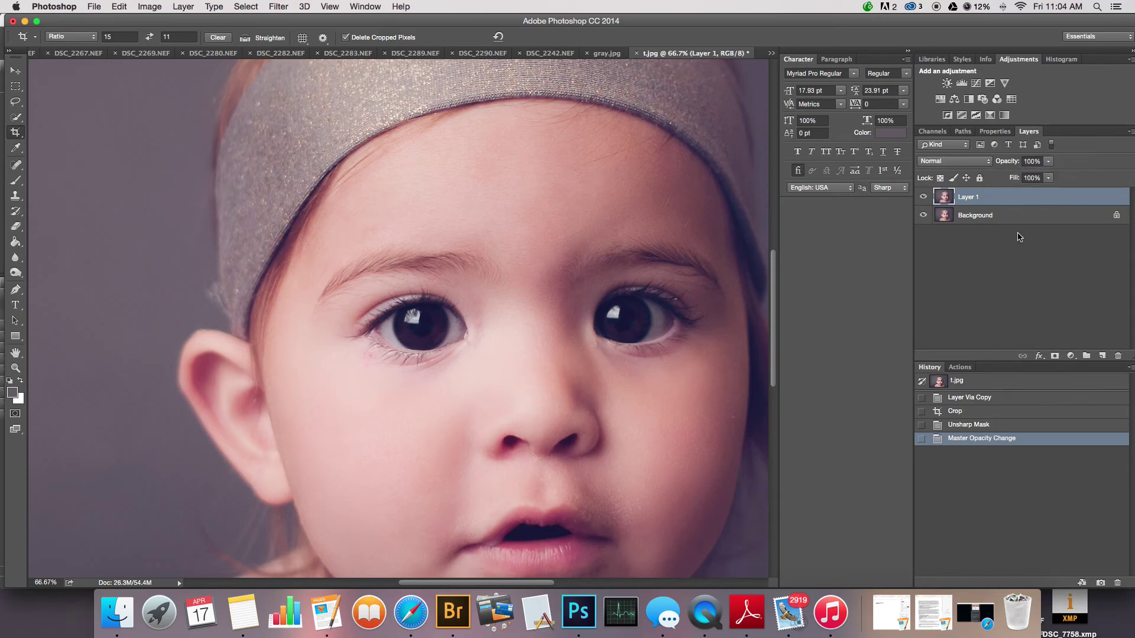
# - Add a layer mask to Layer 1 and set up a smaller brush at 100% opacity
pyautogui.click(1056, 361)
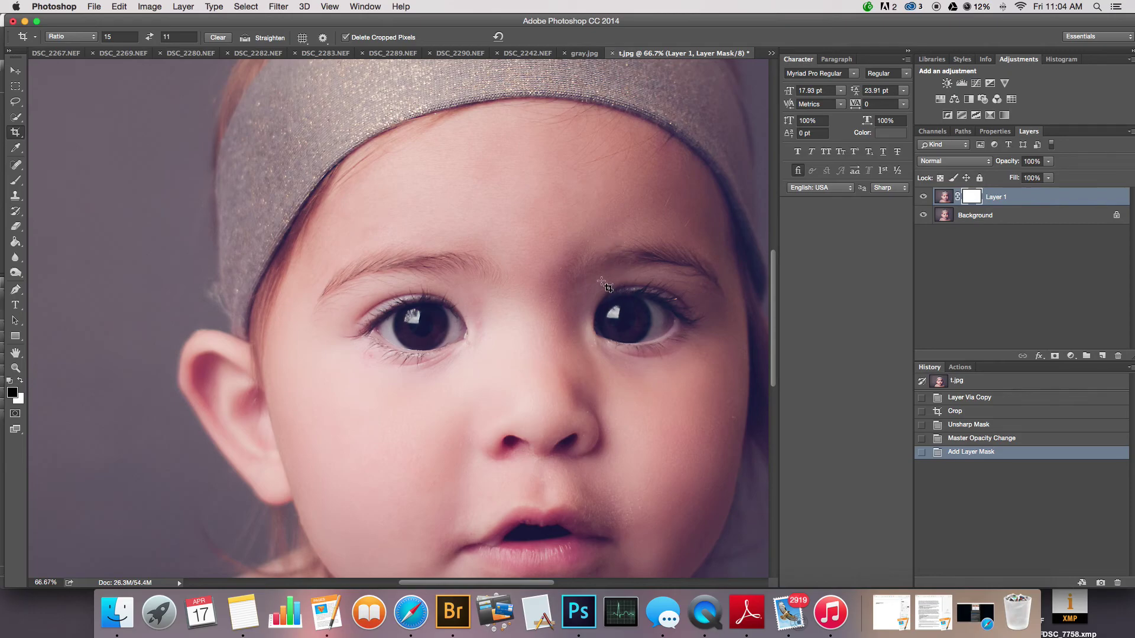
pyautogui.press('b')
pyautogui.press('[')
pyautogui.press('[')
pyautogui.press('[')
pyautogui.press('[')
pyautogui.press('[')
pyautogui.press('[')
pyautogui.press('[')
pyautogui.press('[')
pyautogui.press('[')
pyautogui.press('[')
pyautogui.press('[')
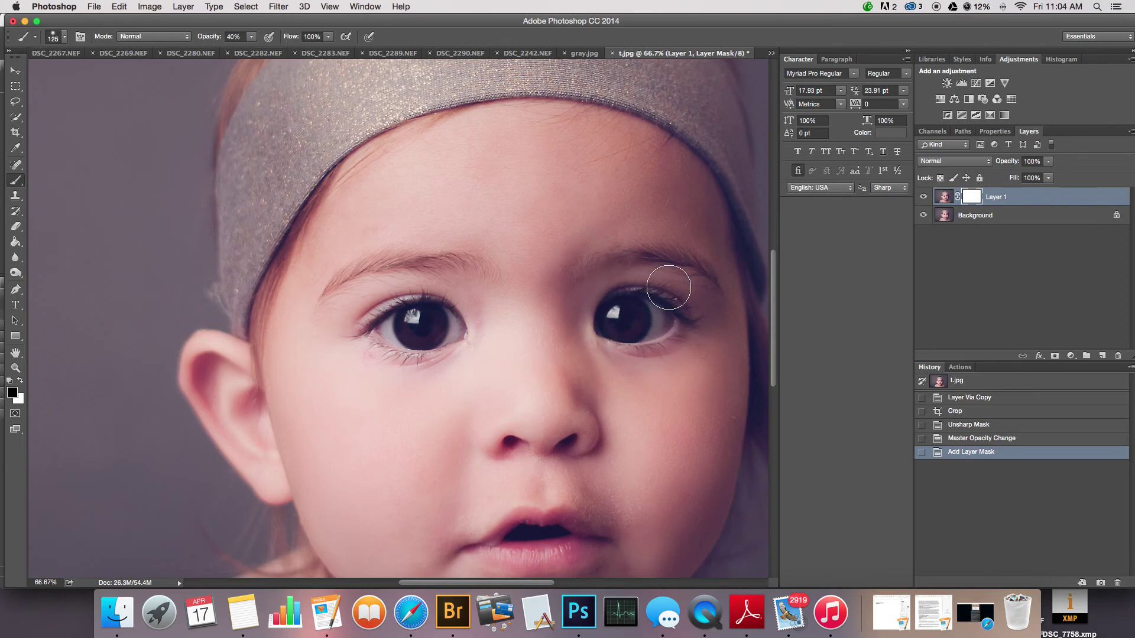
pyautogui.press('[')
pyautogui.press('[')
pyautogui.click(251, 36)
pyautogui.moveTo(253, 55); pyautogui.dragTo(290, 52)
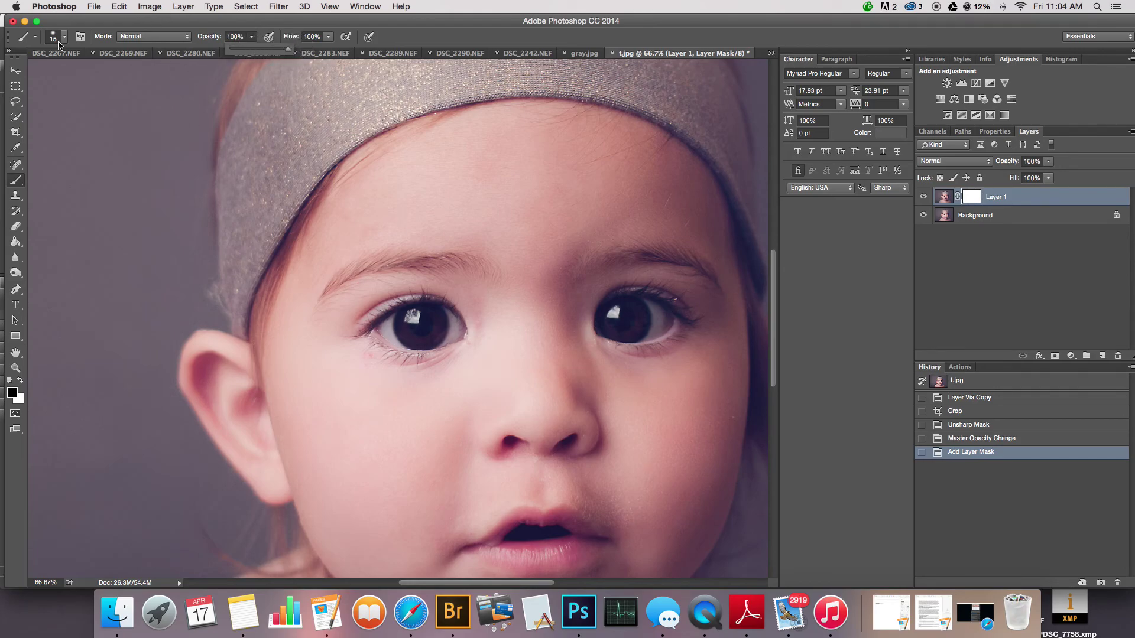
pyautogui.click(677, 301)
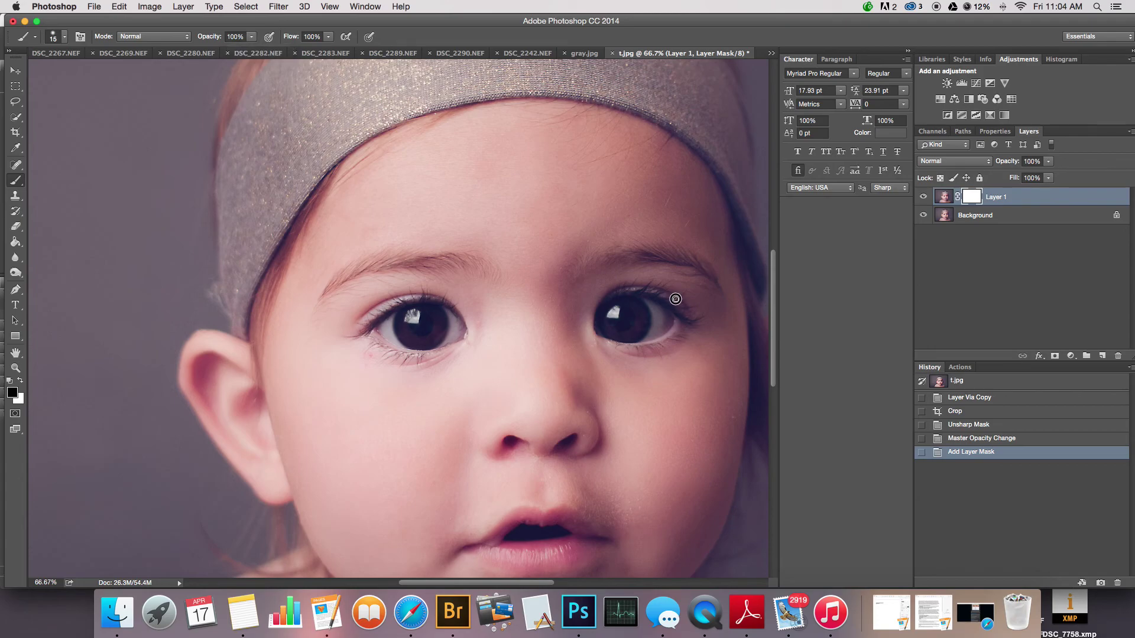
# - Paint black mask spots around the right eye and under the left eye, then touch up in white
pyautogui.moveTo(679, 297); pyautogui.dragTo(636, 299)
pyautogui.click(672, 302)
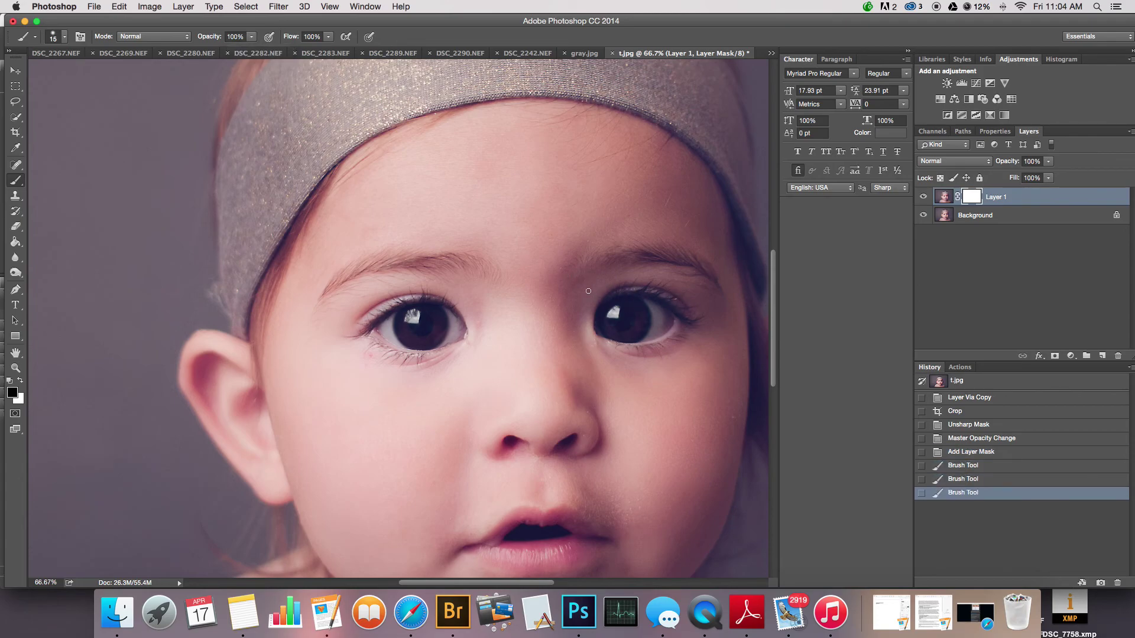
pyautogui.click(631, 287)
pyautogui.rightClick(628, 285)
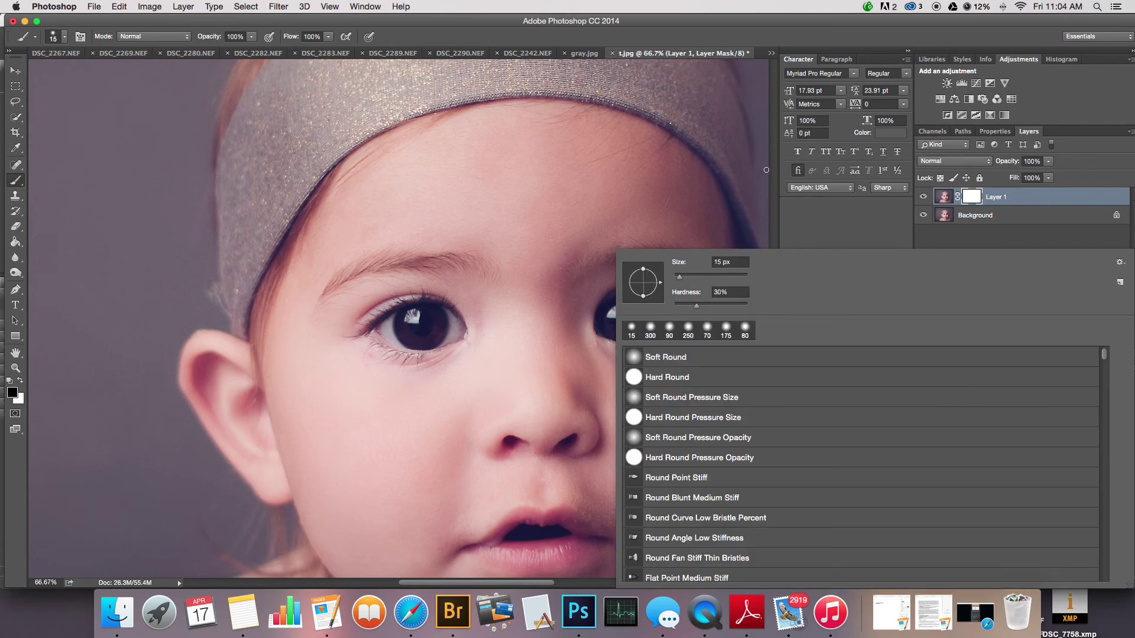
pyautogui.click(652, 281)
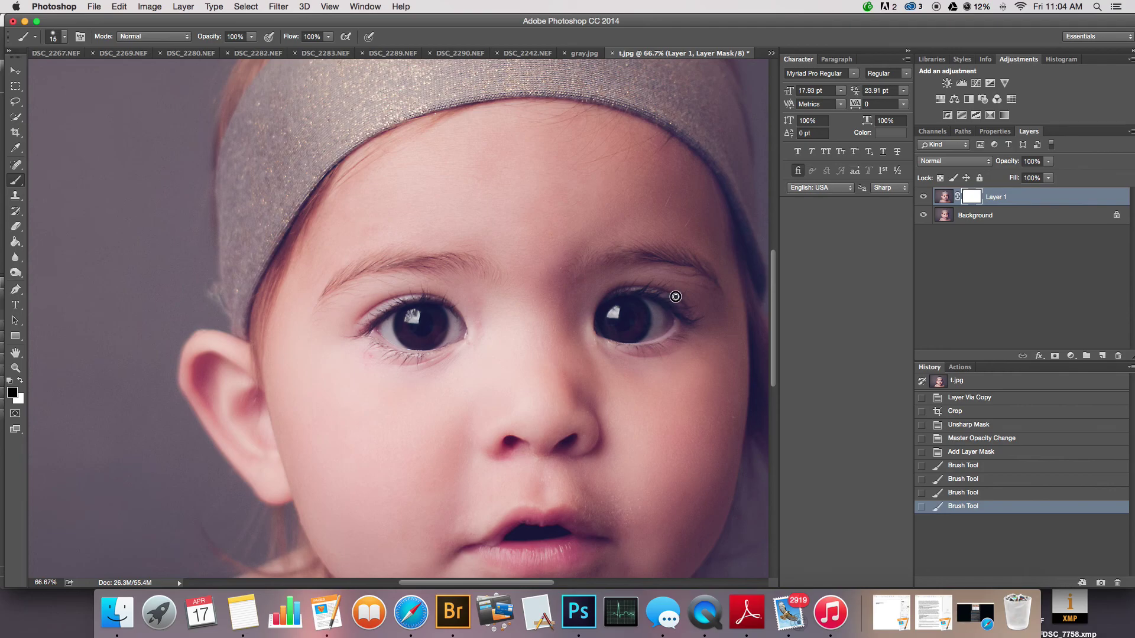
pyautogui.click(675, 299)
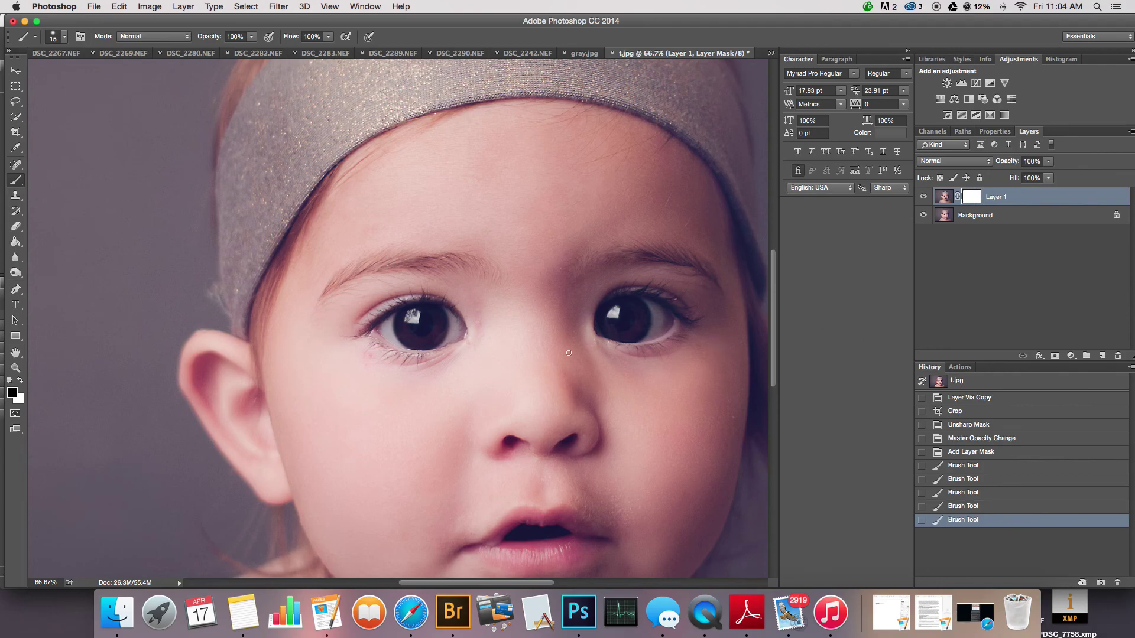
pyautogui.click(466, 326)
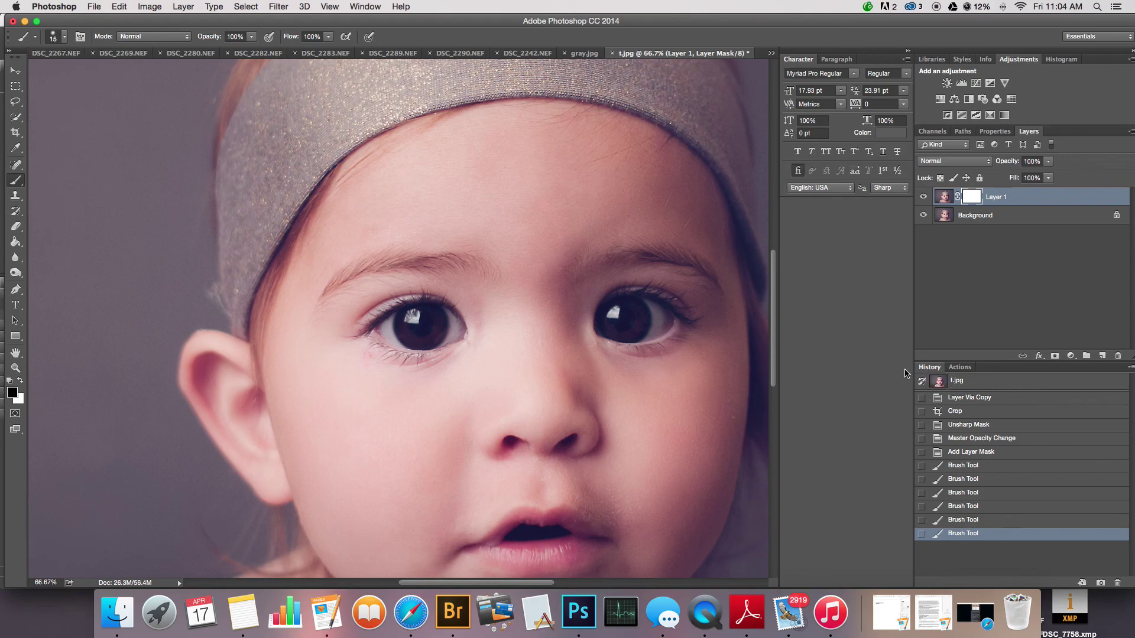
pyautogui.press('x')
pyautogui.click(463, 332)
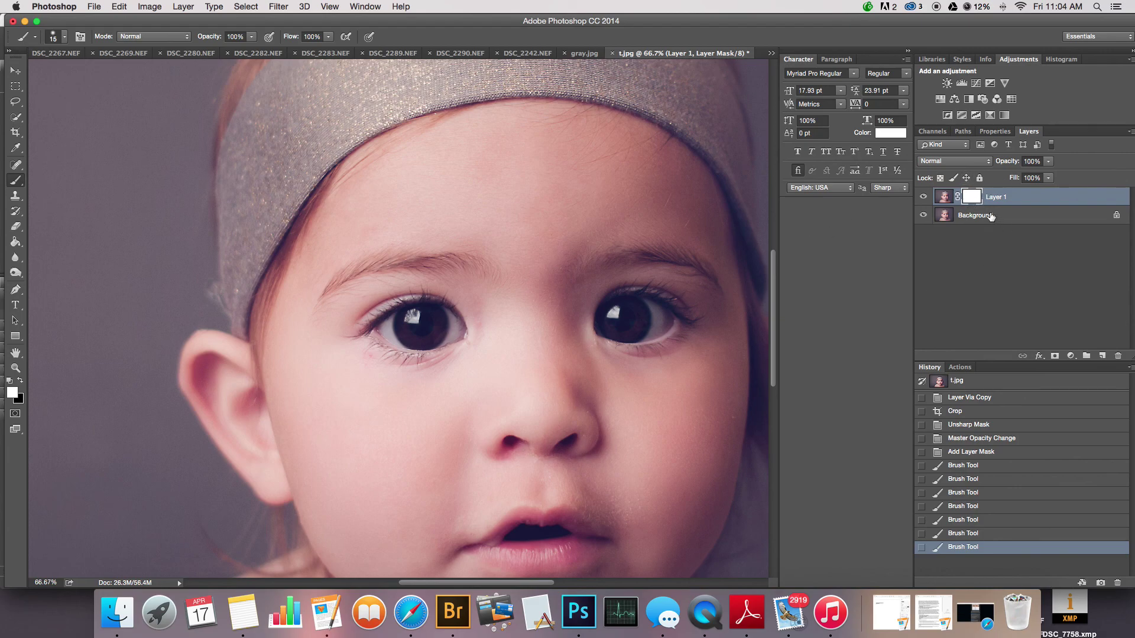
# - Flatten Layer 1 and its mask into the Background with Cmd+Shift+E
pyautogui.press('super+shift+e')
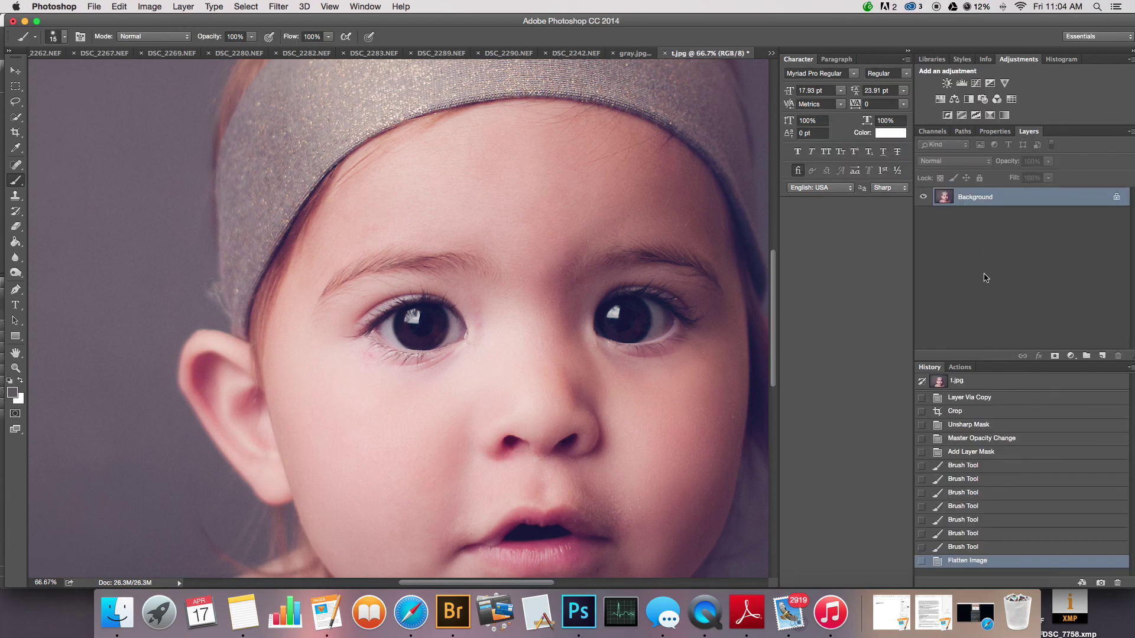